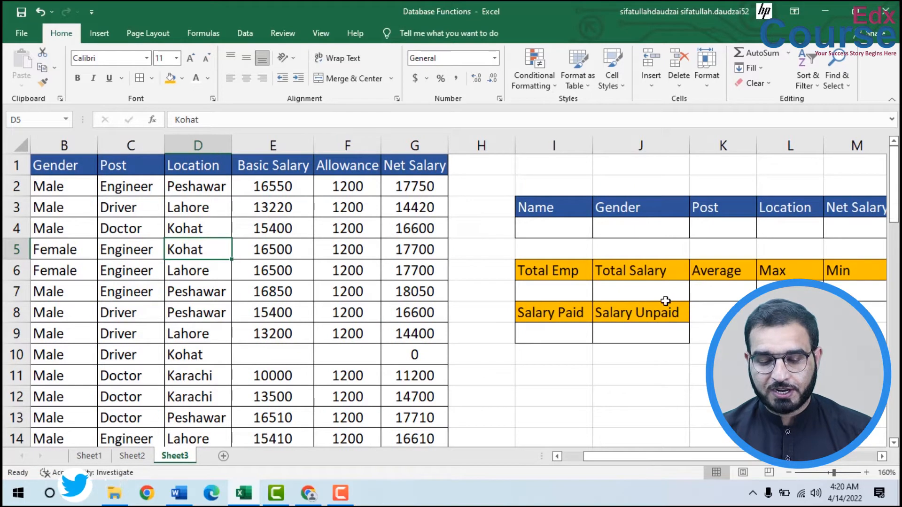
# Review the headings of the criteria table and the summary table on Sheet3, from Total Emp to Salary Unpaid.
pyautogui.click(649, 267)
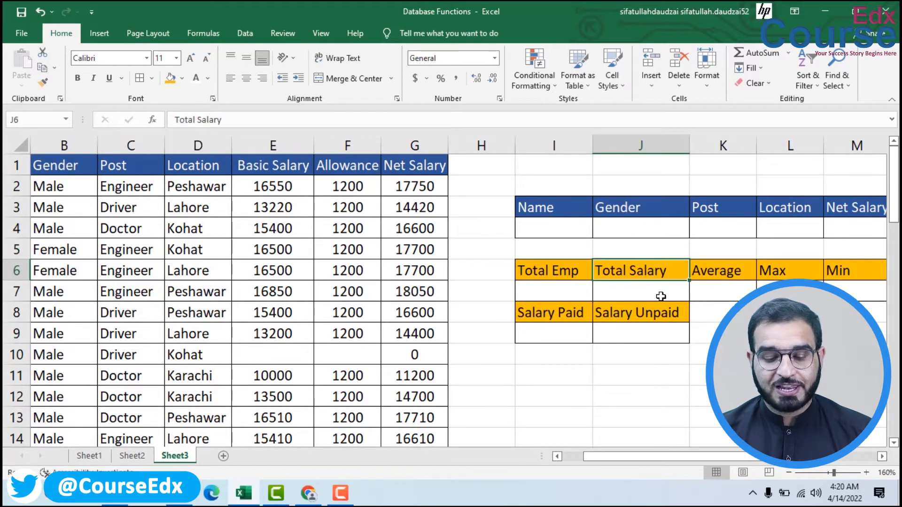
pyautogui.click(727, 272)
pyautogui.click(791, 274)
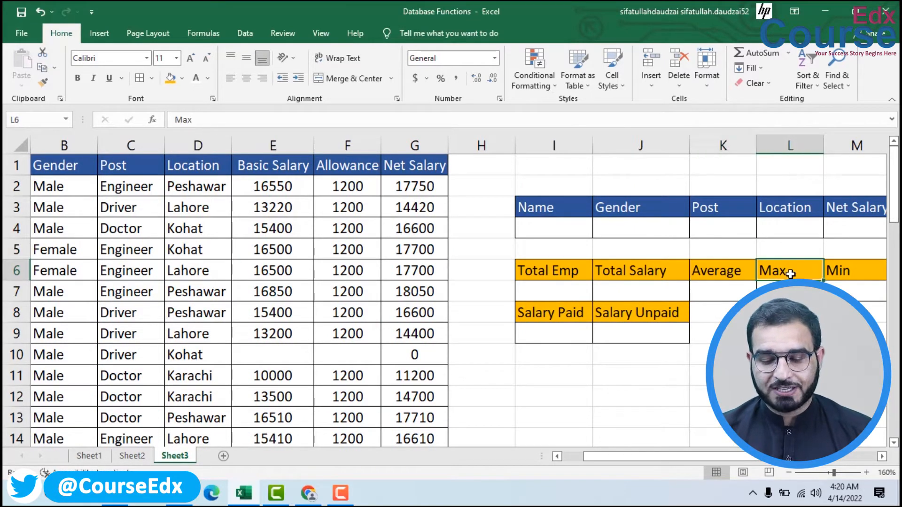
pyautogui.click(853, 274)
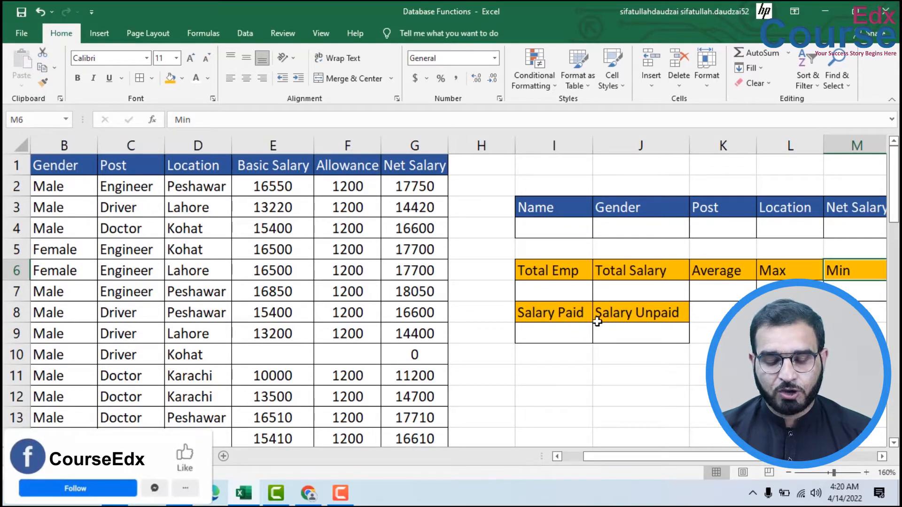
pyautogui.click(649, 312)
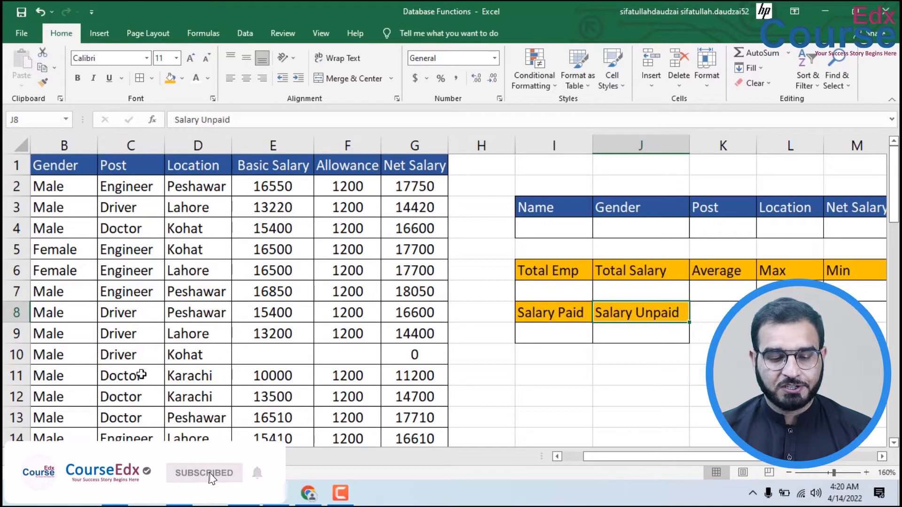
pyautogui.moveTo(538, 210); pyautogui.dragTo(862, 227)
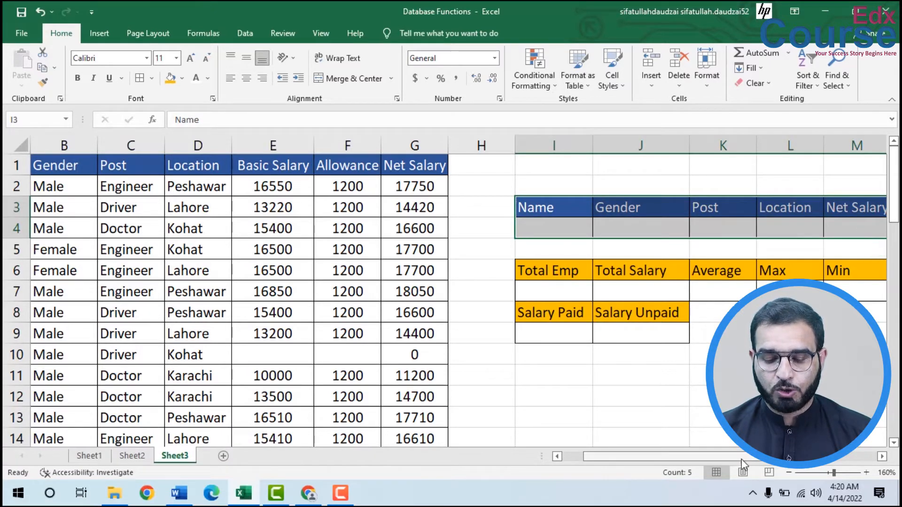
pyautogui.moveTo(741, 459); pyautogui.dragTo(761, 461)
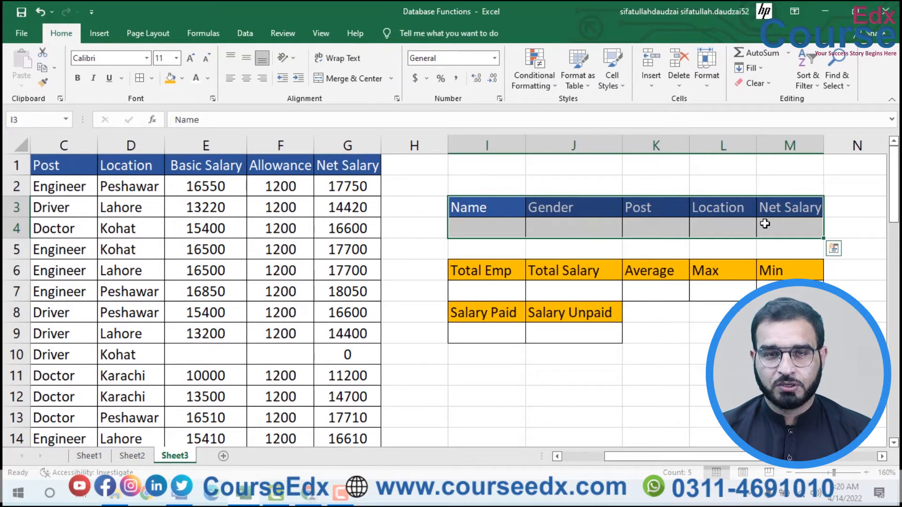
pyautogui.click(551, 231)
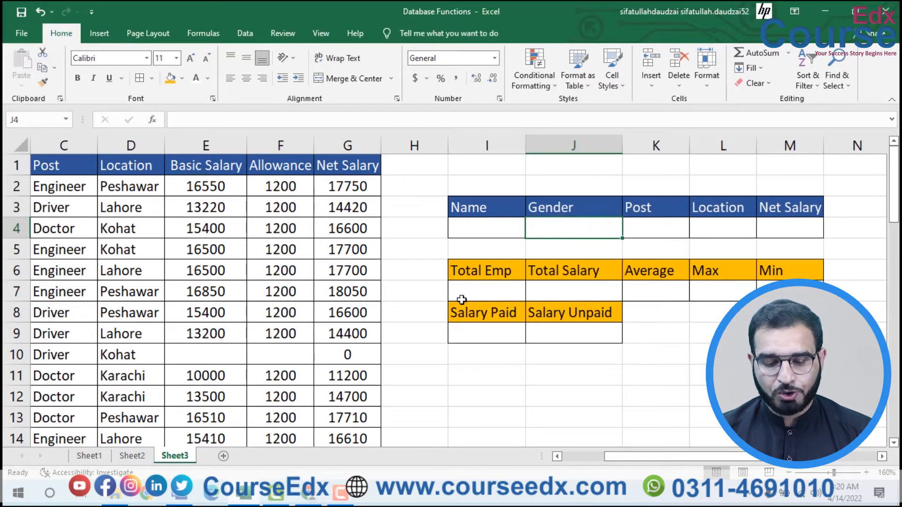
pyautogui.moveTo(463, 273); pyautogui.dragTo(780, 334)
pyautogui.click(616, 396)
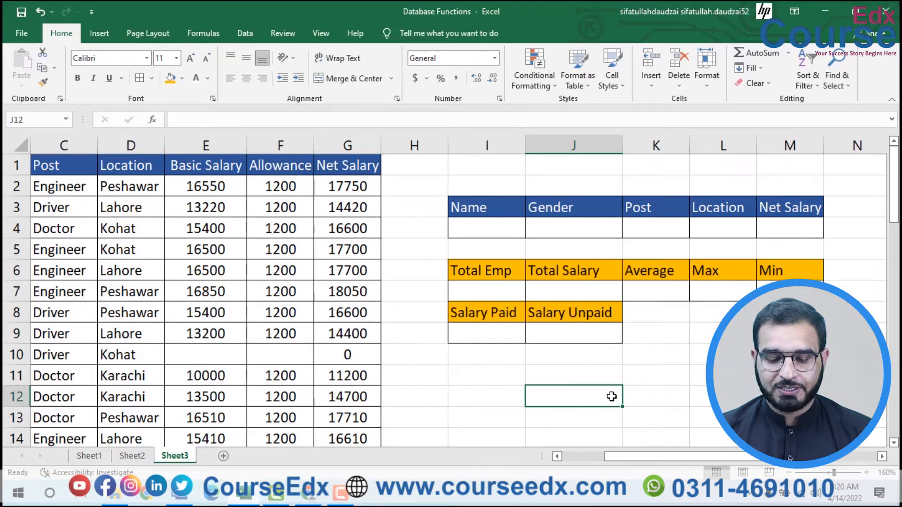
pyautogui.click(479, 292)
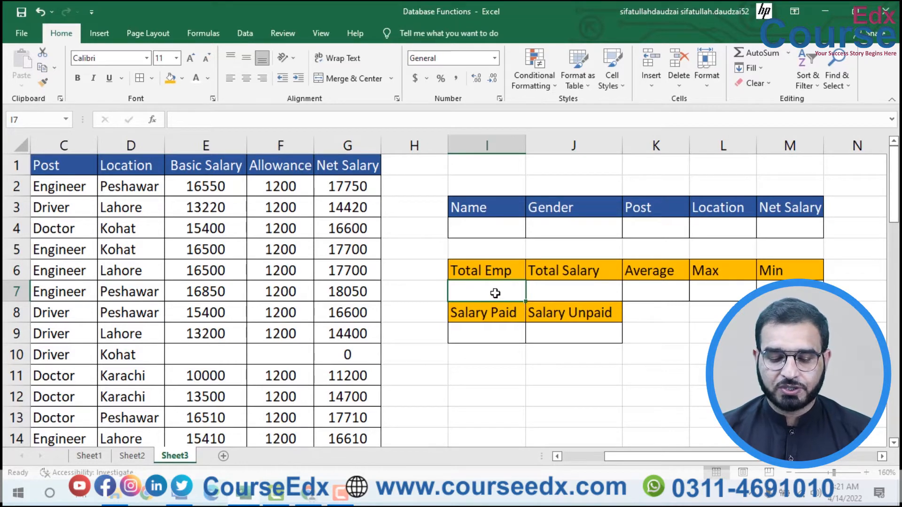
pyautogui.click(692, 350)
pyautogui.click(479, 292)
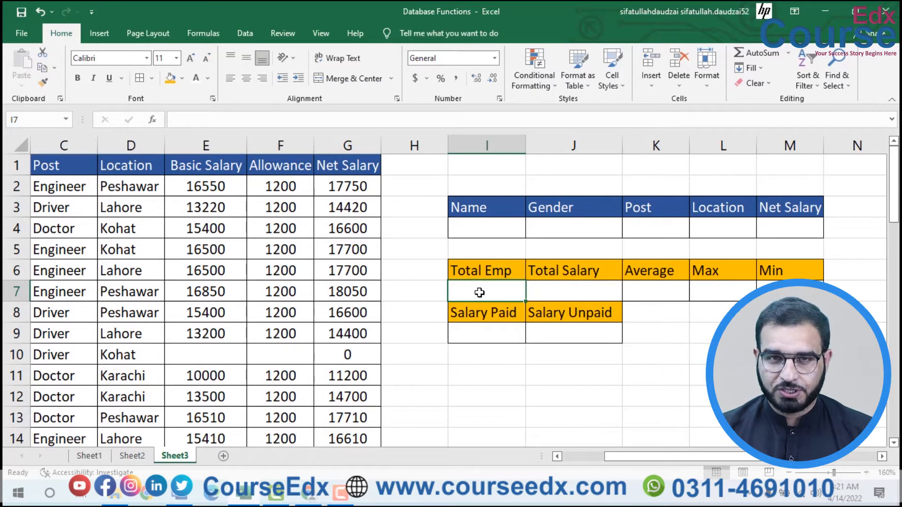
pyautogui.click(685, 350)
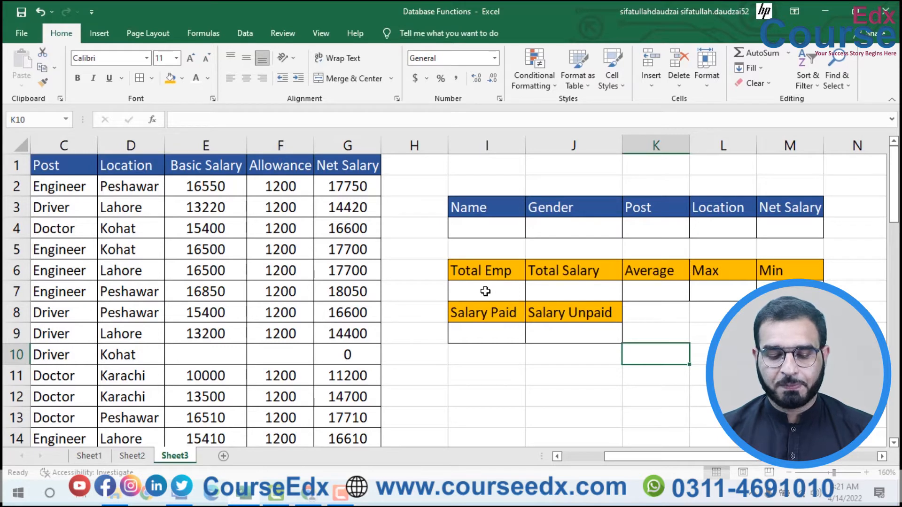
pyautogui.click(487, 291)
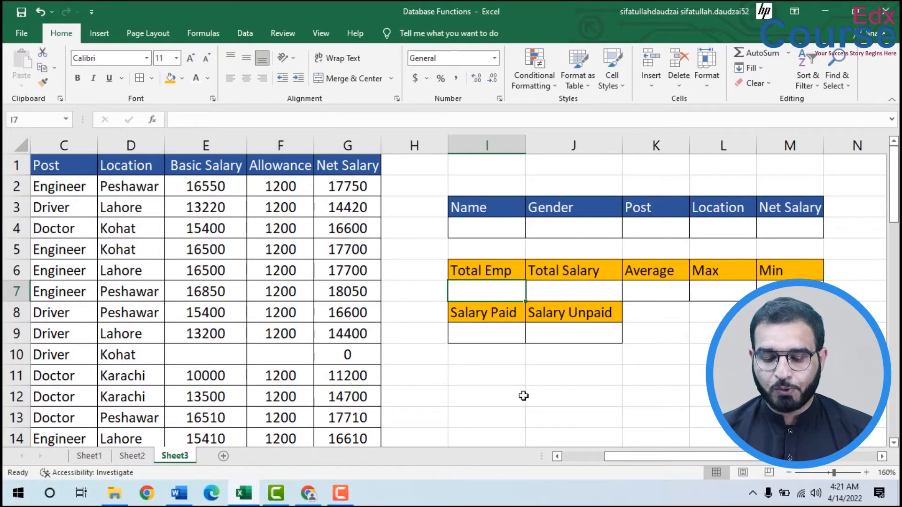
# Review the Name column of the employee table and narrow the empty column H beside it.
pyautogui.moveTo(641, 463); pyautogui.dragTo(584, 462)
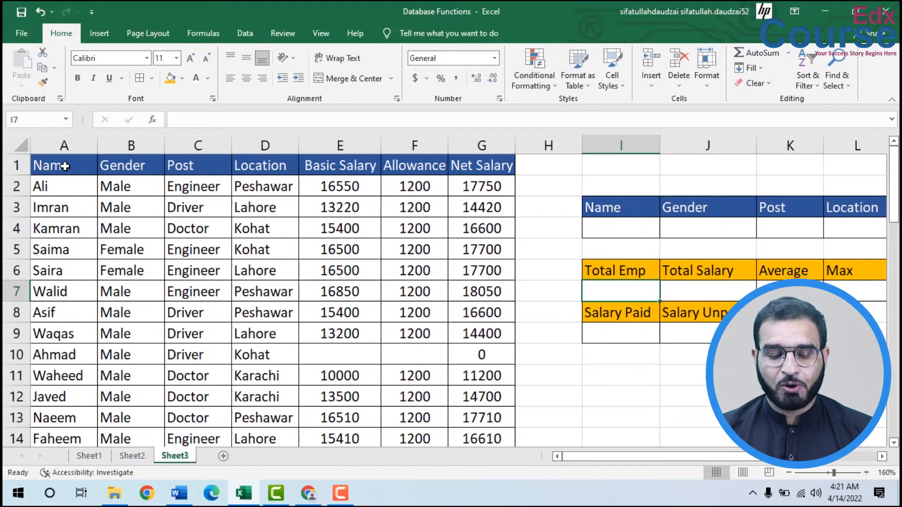
pyautogui.moveTo(56, 192); pyautogui.dragTo(54, 447)
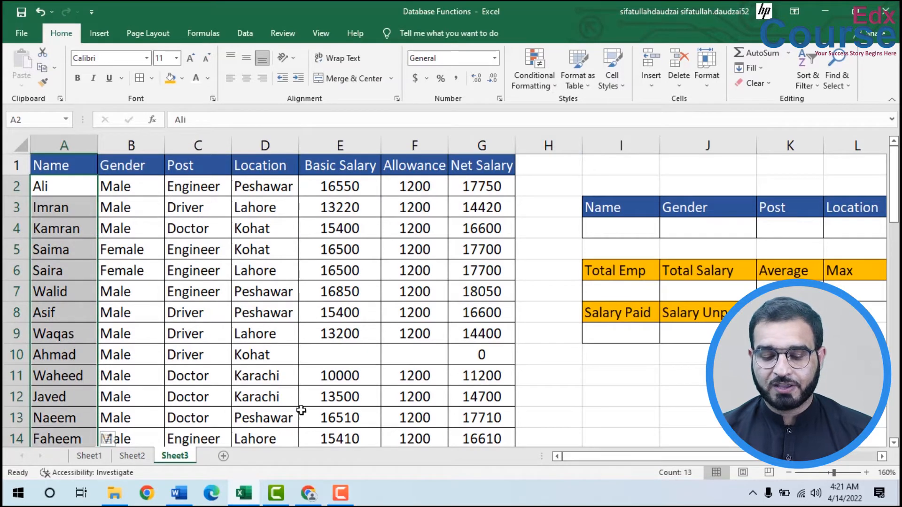
pyautogui.click(625, 288)
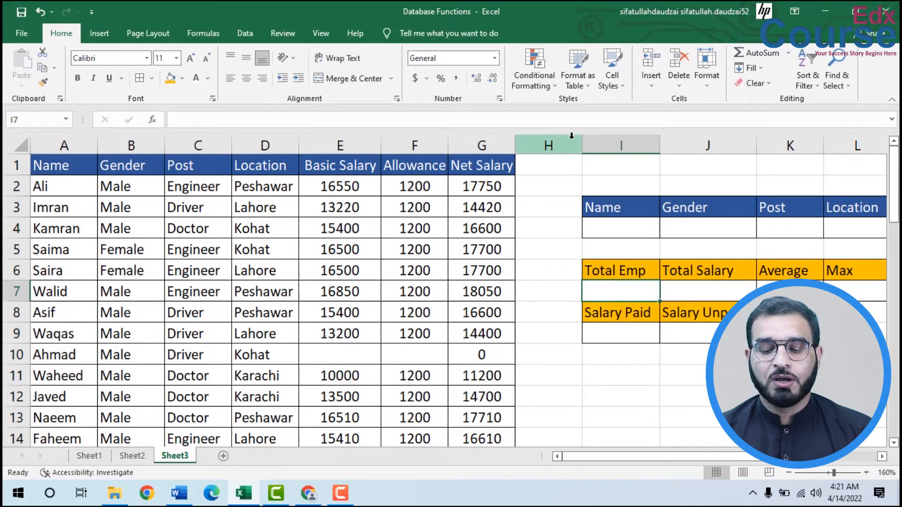
pyautogui.moveTo(582, 141); pyautogui.dragTo(526, 141)
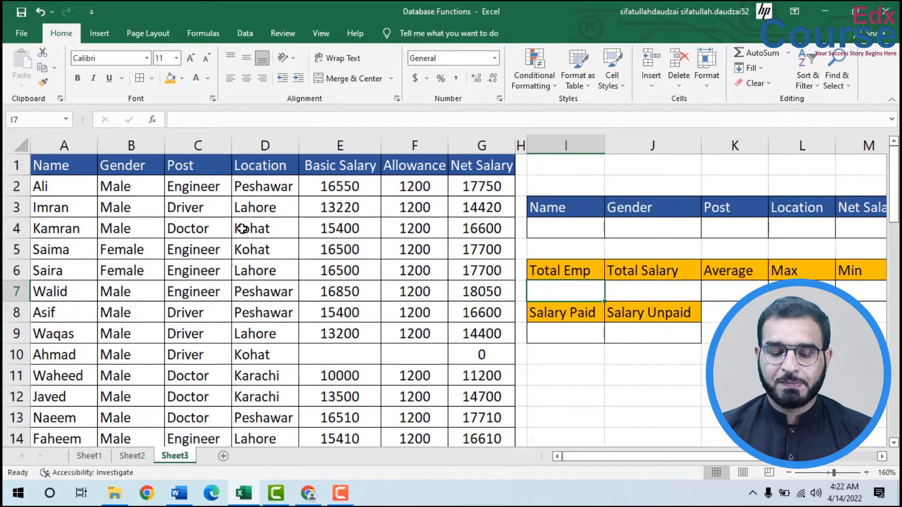
pyautogui.moveTo(75, 195); pyautogui.dragTo(73, 349)
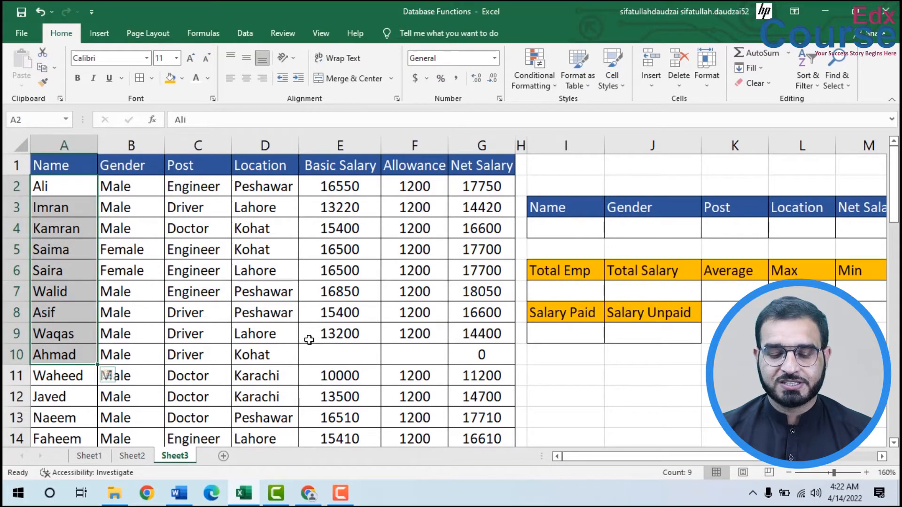
# Count the employees in Total Emp cell I7 using DCOUNTA with database A1:G49, field A1 and criteria I3:M4.
pyautogui.click(568, 296)
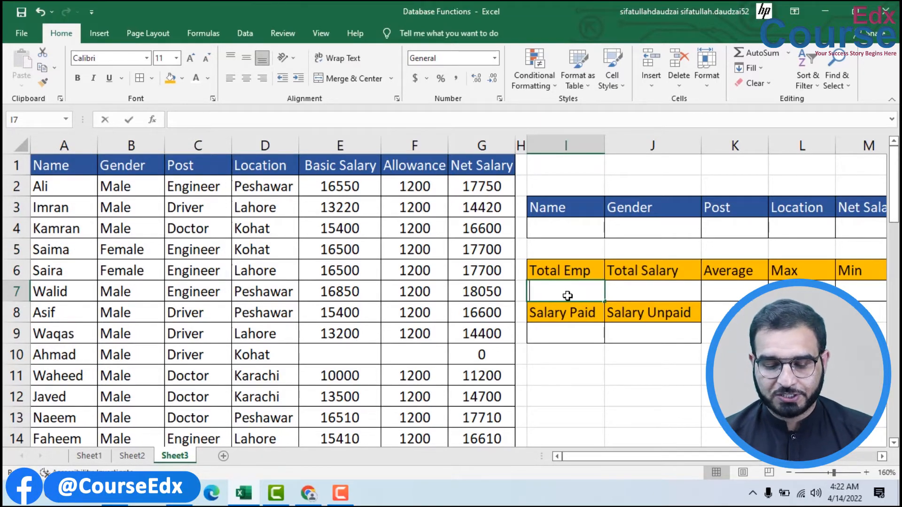
pyautogui.write('=')
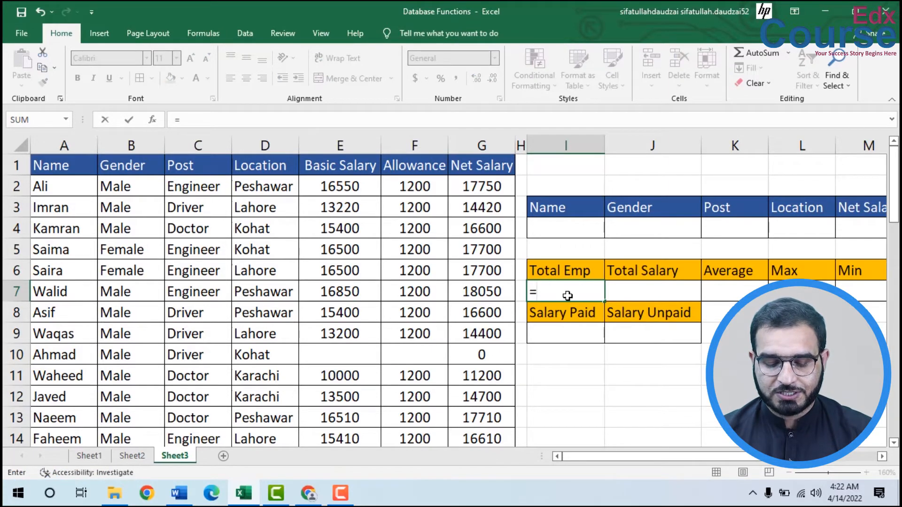
pyautogui.write('dcoun')
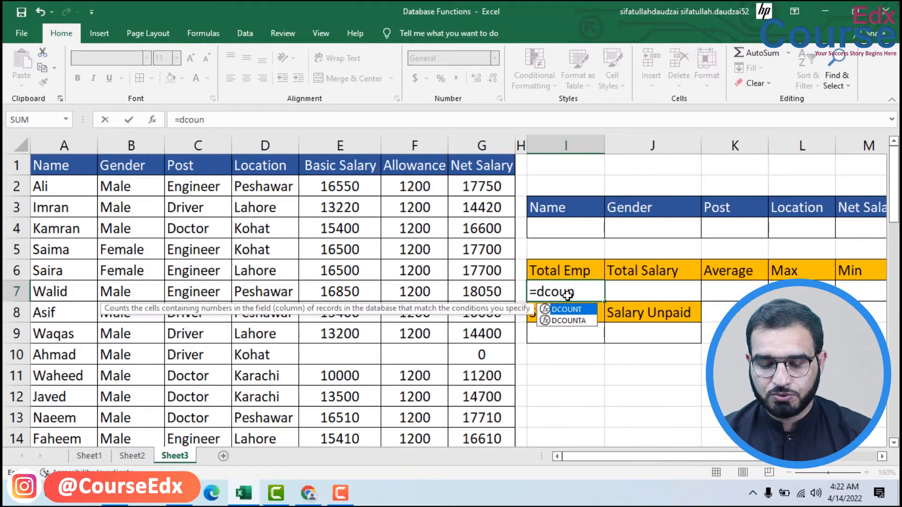
pyautogui.press('Down')
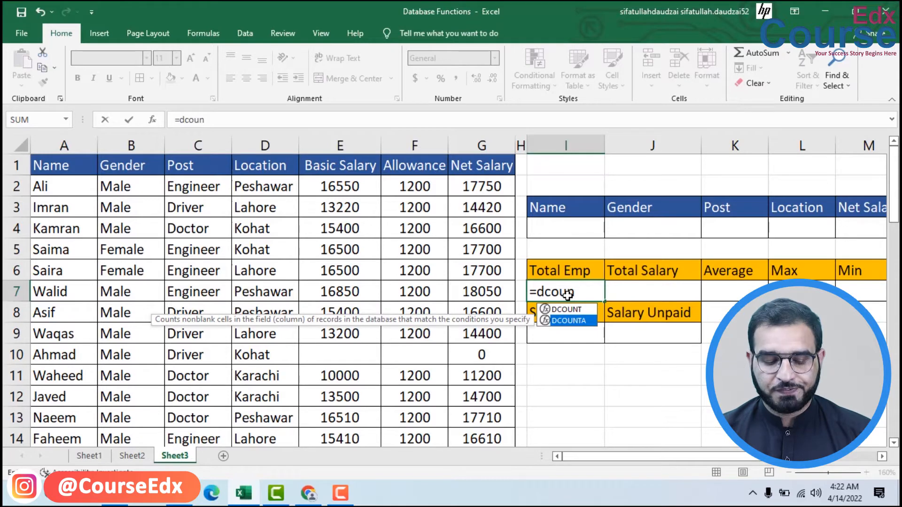
pyautogui.press('Tab')
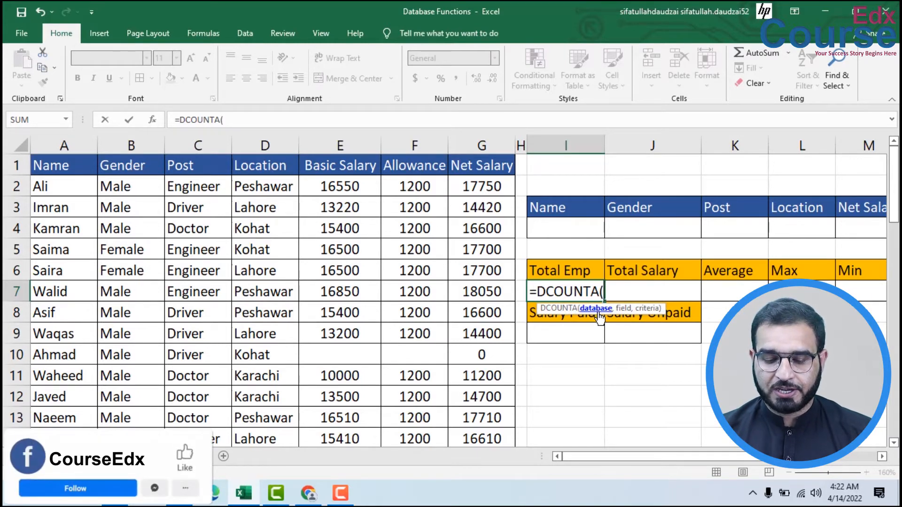
pyautogui.moveTo(472, 165); pyautogui.dragTo(34, 397)
pyautogui.scroll(12, 161, 308)
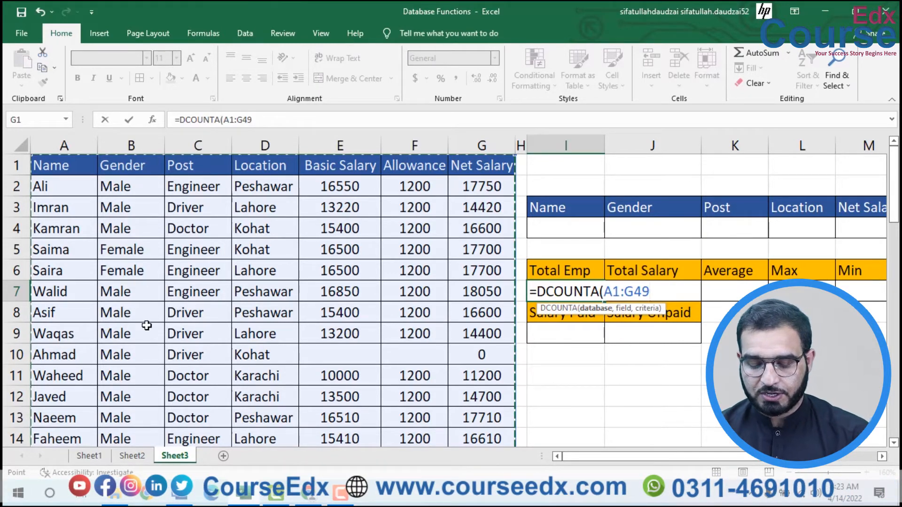
pyautogui.write(',')
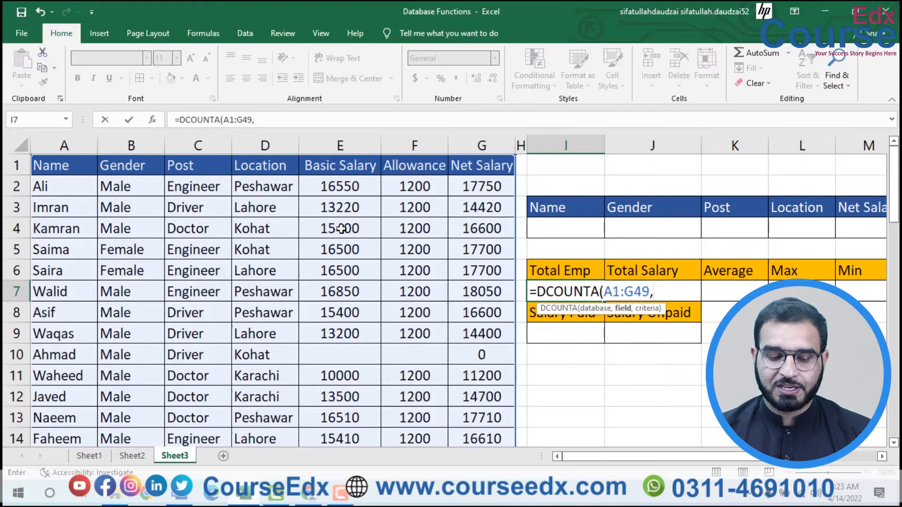
pyautogui.click(43, 167)
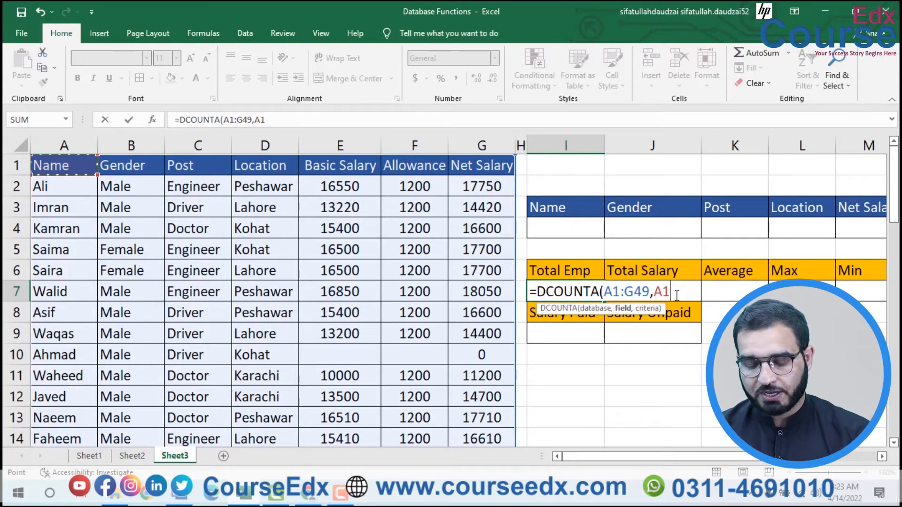
pyautogui.write(',')
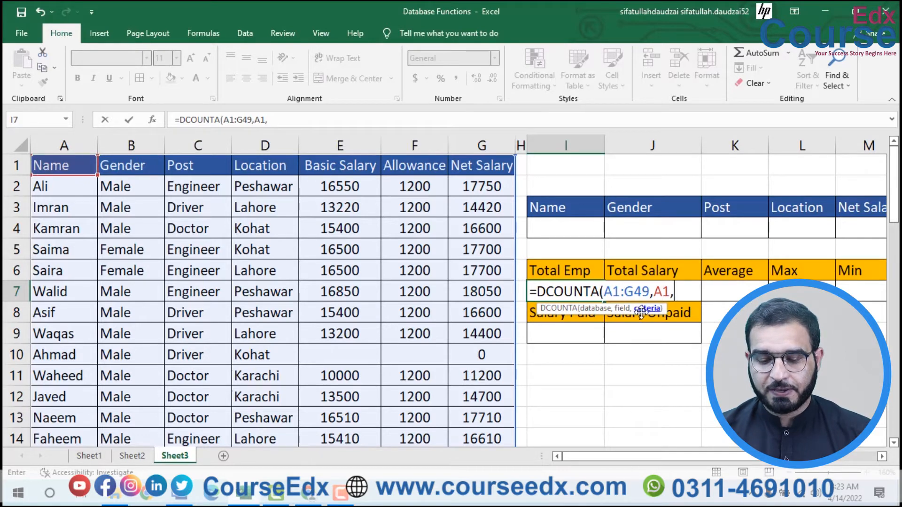
pyautogui.moveTo(545, 208); pyautogui.dragTo(860, 227)
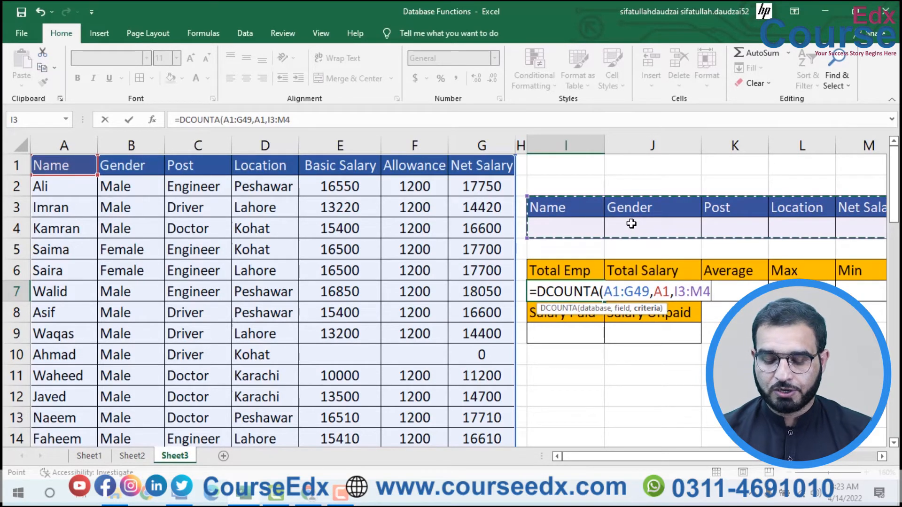
pyautogui.hotkey('ctrl', 'Return')
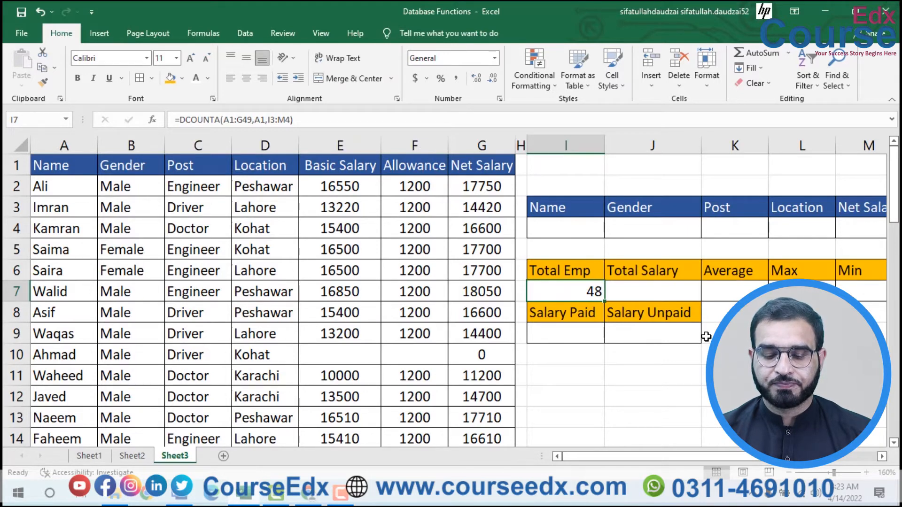
# Start a DSUM formula in Total Salary cell J7 with A1:G49 as the database.
pyautogui.click(642, 292)
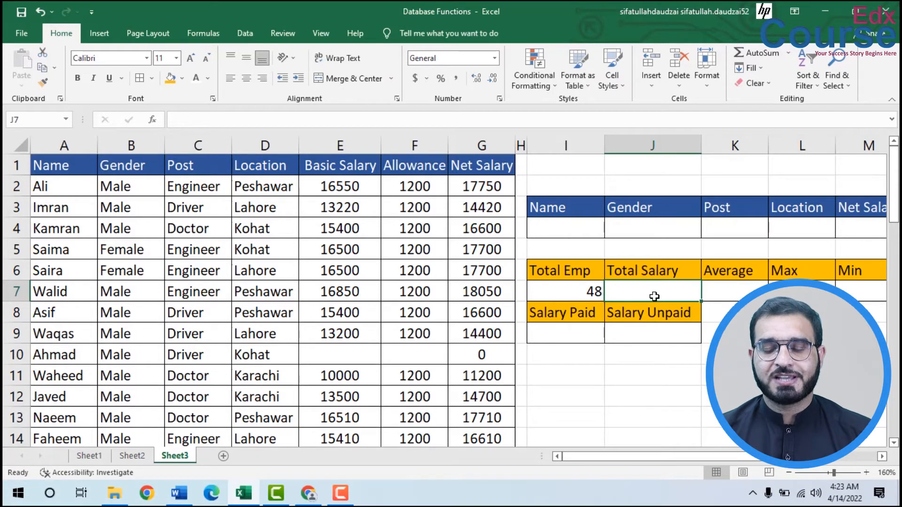
pyautogui.write('=dsu')
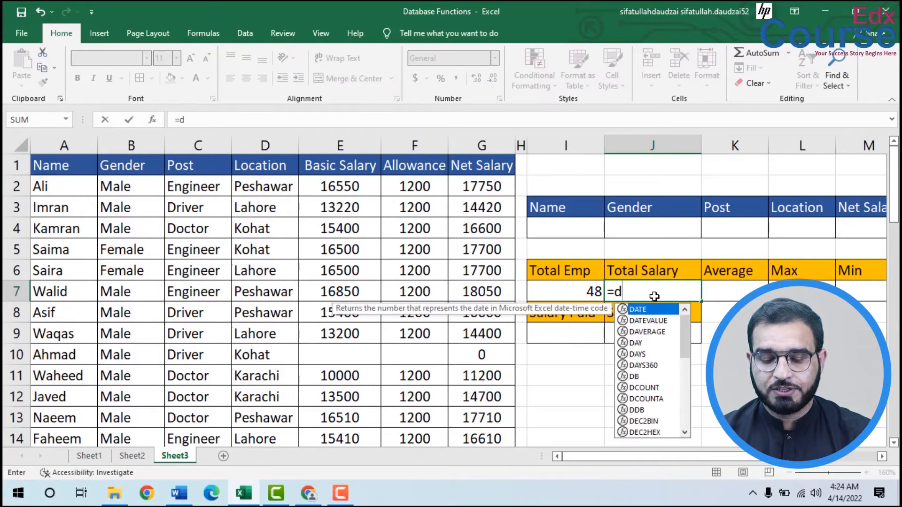
pyautogui.press('BackSpace')
pyautogui.write('u')
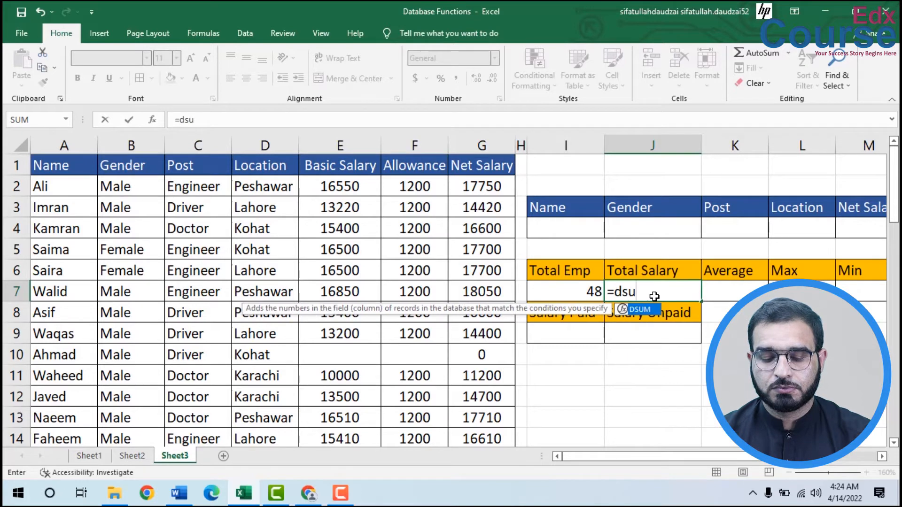
pyautogui.press('Tab')
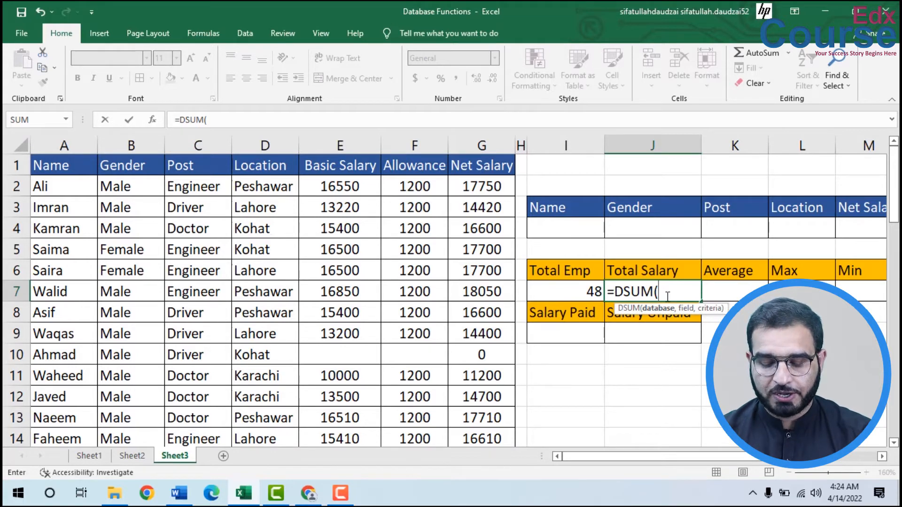
pyautogui.write('A1')
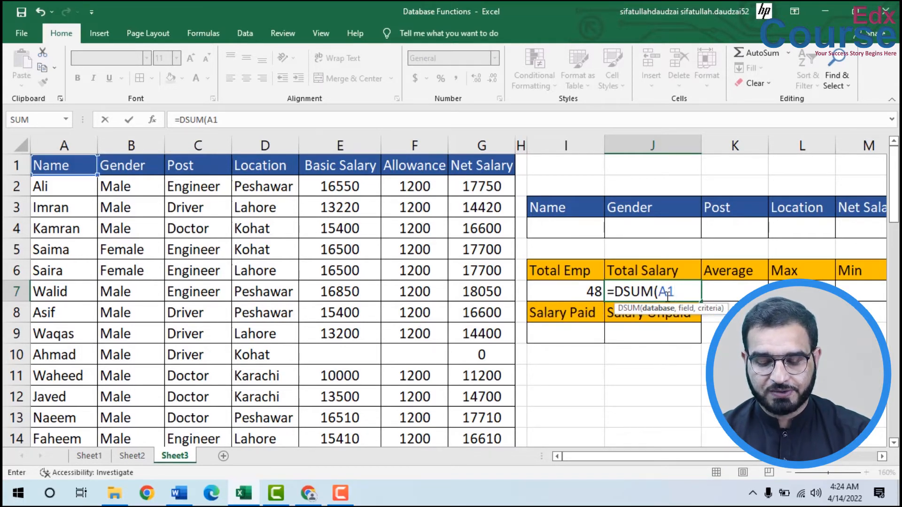
pyautogui.write(':G')
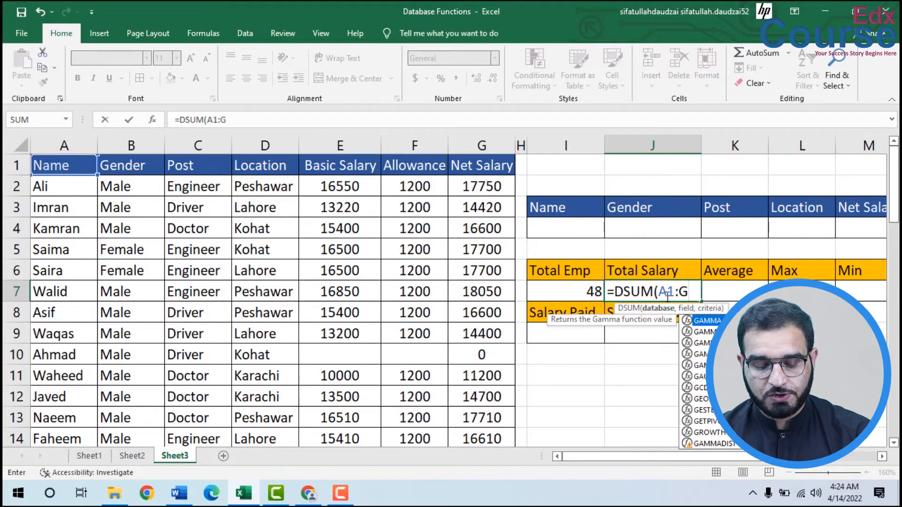
pyautogui.write('49')
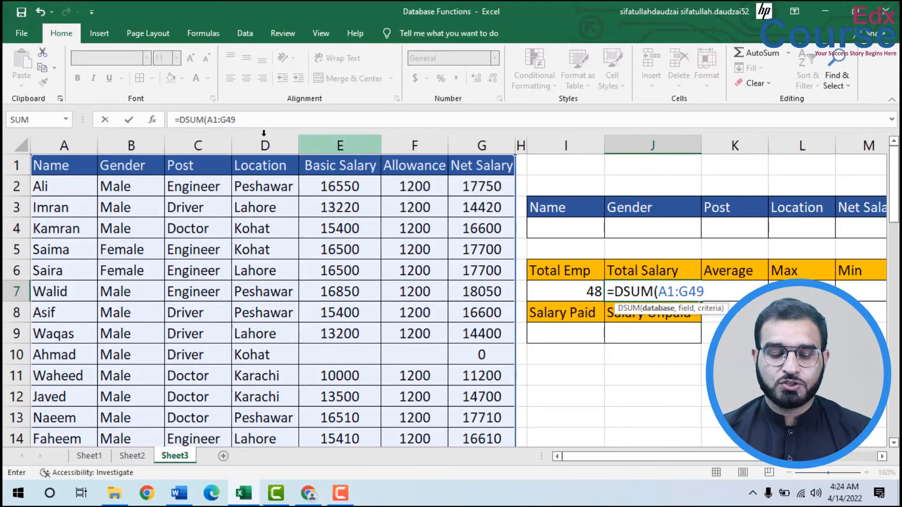
# Copy the A1:G49 database reference from the unfinished DSUM formula for reuse in other formulas.
pyautogui.moveTo(236, 120); pyautogui.dragTo(207, 122)
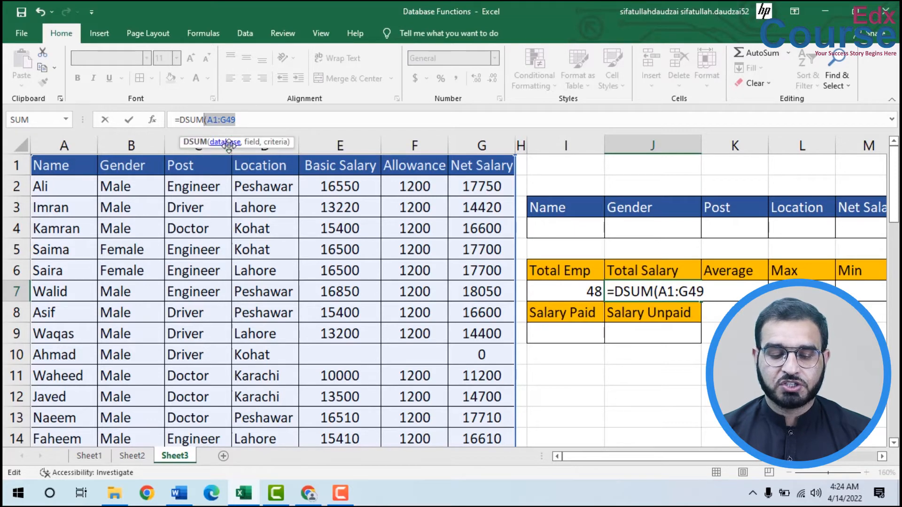
pyautogui.click(252, 121)
pyautogui.moveTo(252, 120); pyautogui.dragTo(210, 120)
pyautogui.rightClick(210, 120)
pyautogui.click(252, 140)
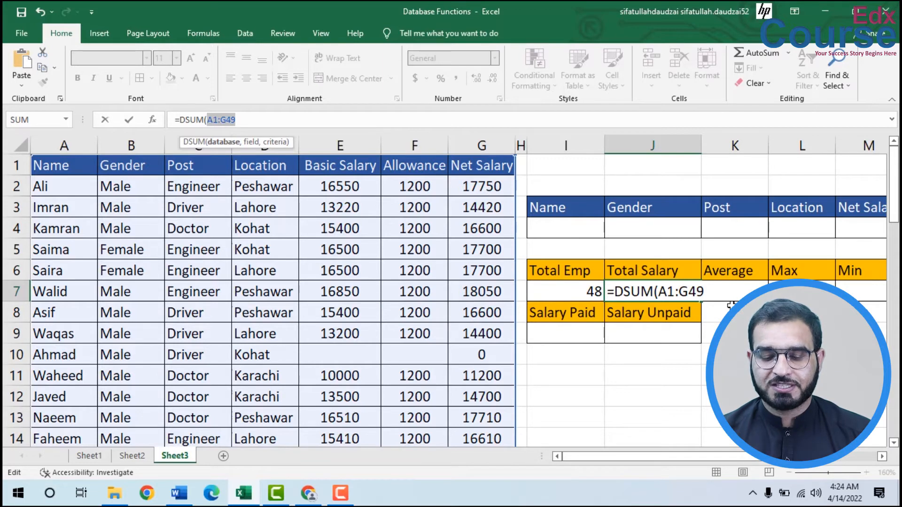
pyautogui.click(710, 292)
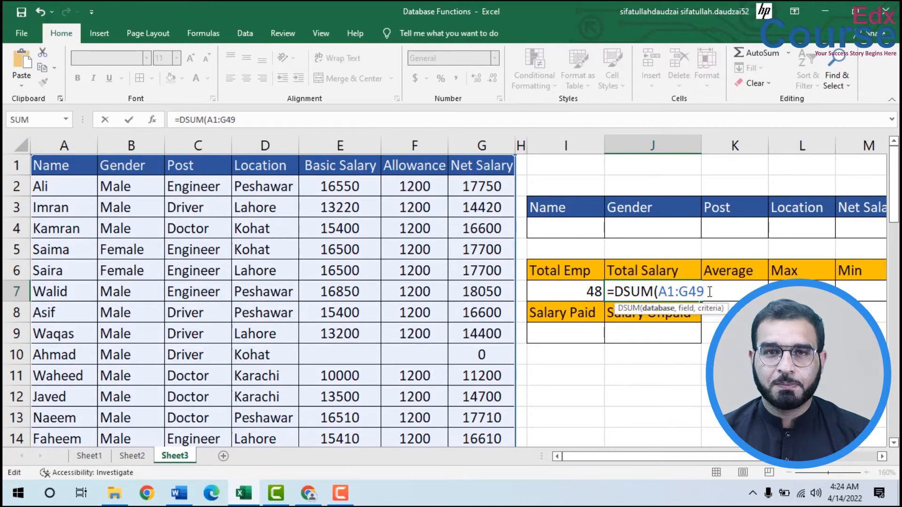
# Complete the Total Salary DSUM formula with Net Salary field G1 and criteria I3:M4.
pyautogui.write(',')
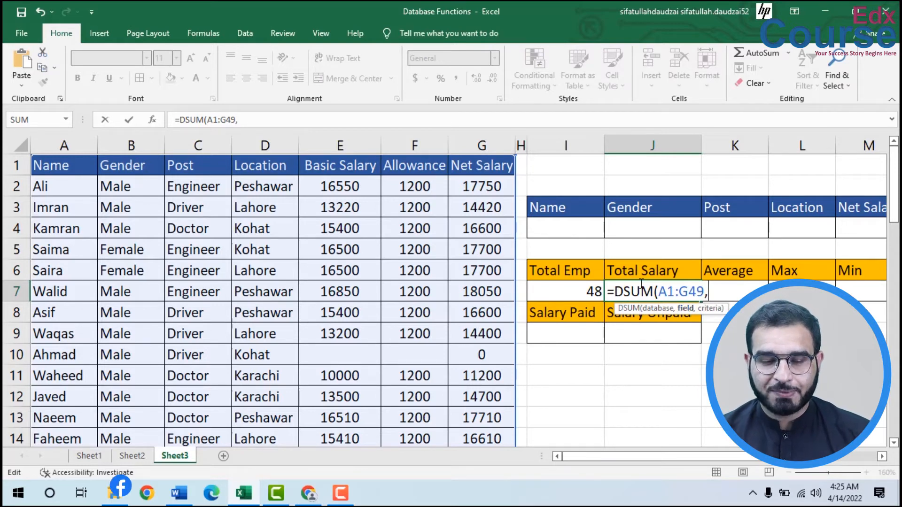
pyautogui.click(486, 170)
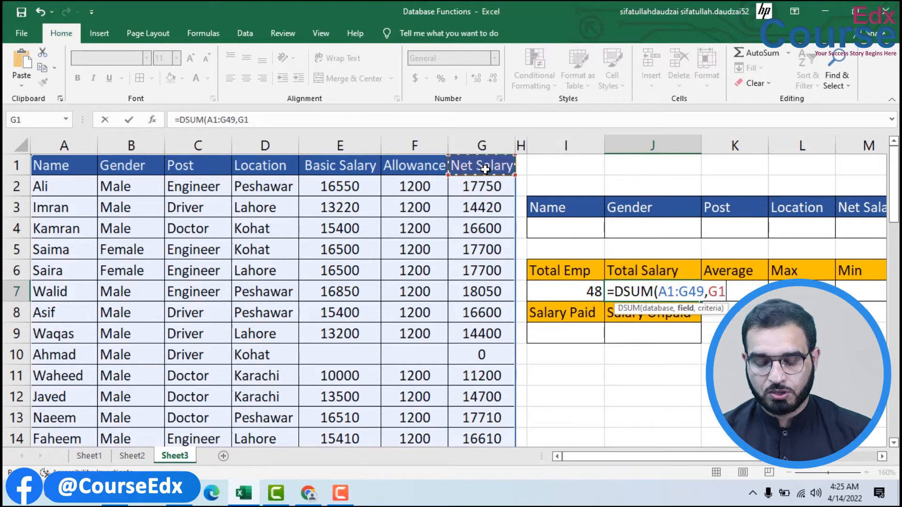
pyautogui.write(',')
pyautogui.moveTo(548, 206); pyautogui.dragTo(855, 231)
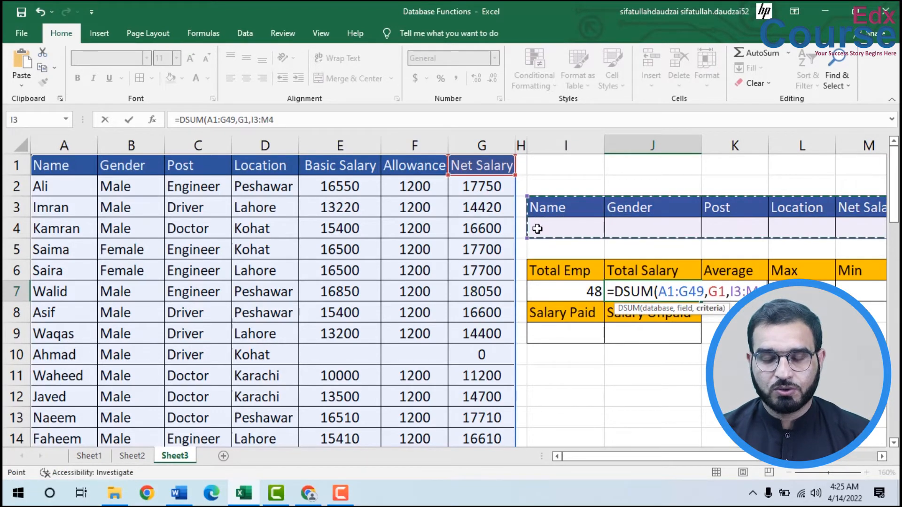
pyautogui.press('Return')
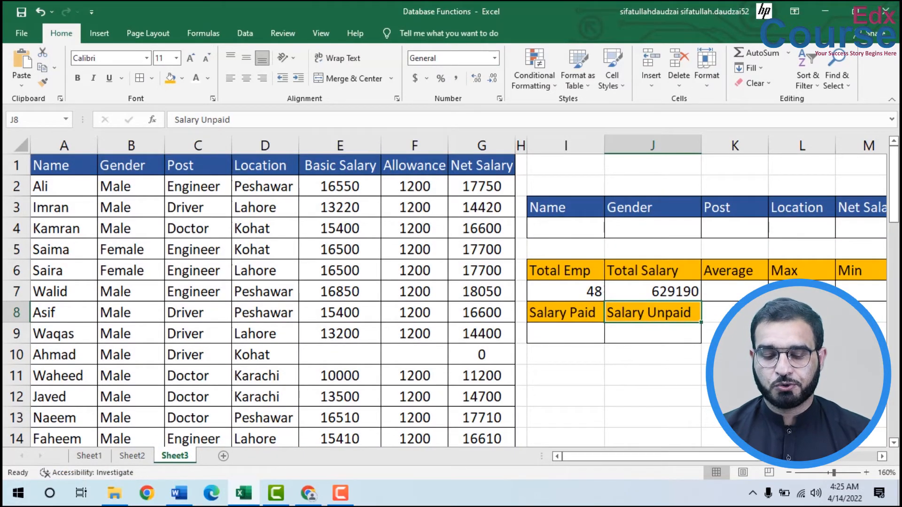
# Calculate the average net salary in K7 using DAVERAGE with database A1:G49, field G1 and criteria I3:M4.
pyautogui.click(727, 293)
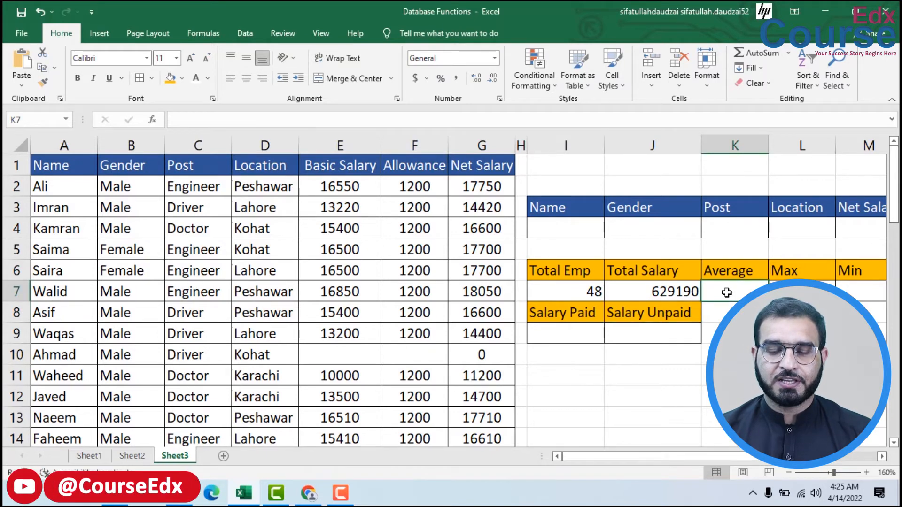
pyautogui.write('=dave')
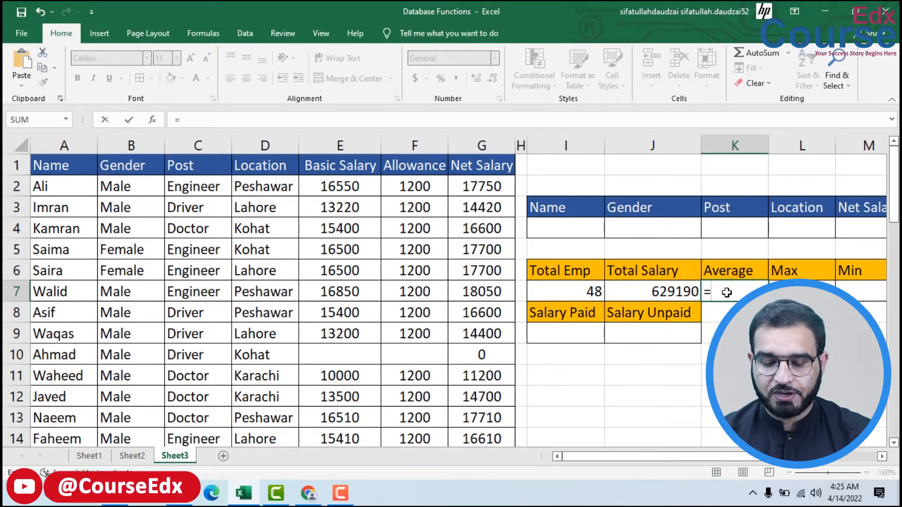
pyautogui.press('Tab')
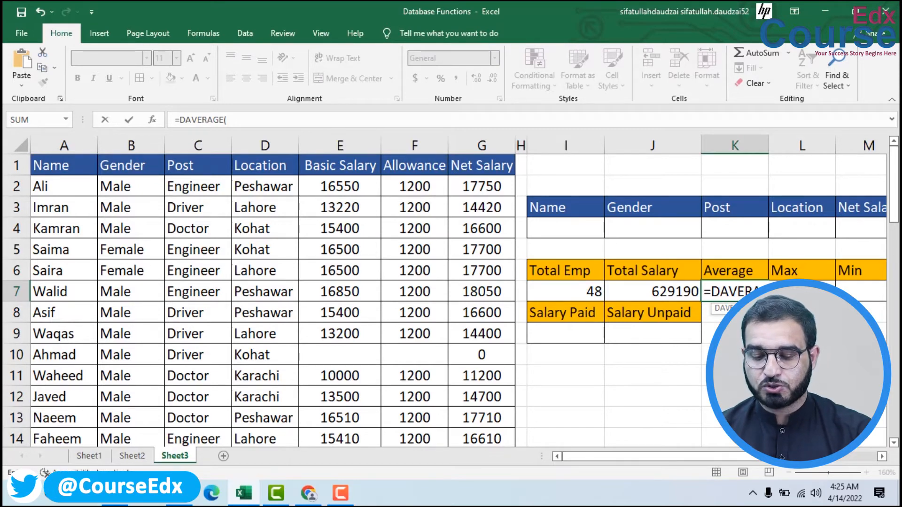
pyautogui.hotkey('ctrl', 'v')
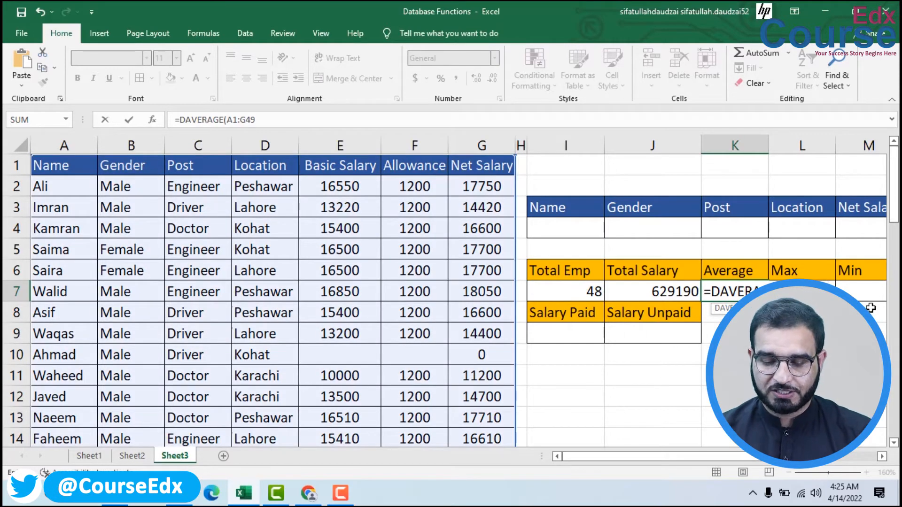
pyautogui.write(',')
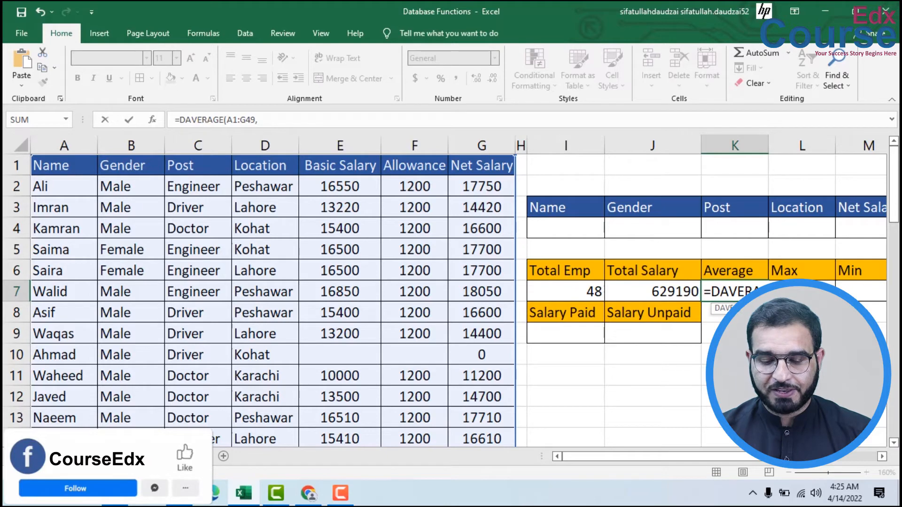
pyautogui.click(485, 165)
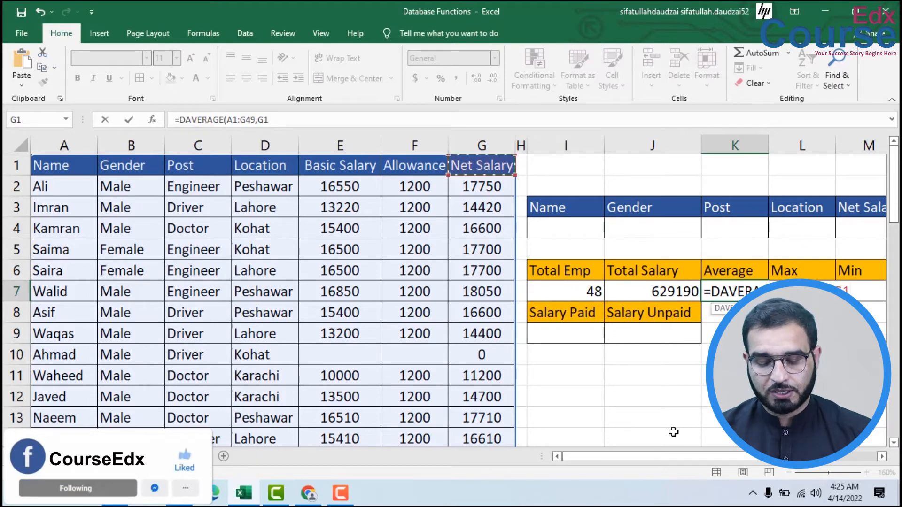
pyautogui.write(',')
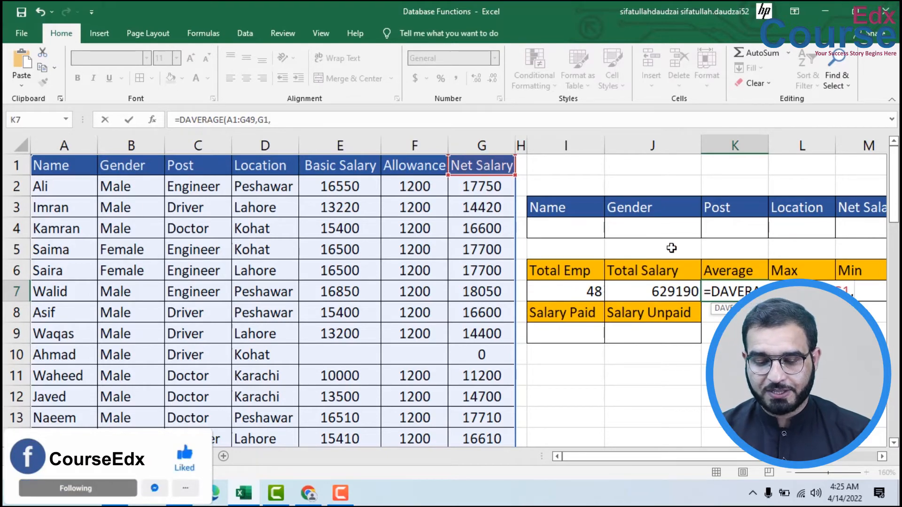
pyautogui.moveTo(567, 207); pyautogui.dragTo(852, 225)
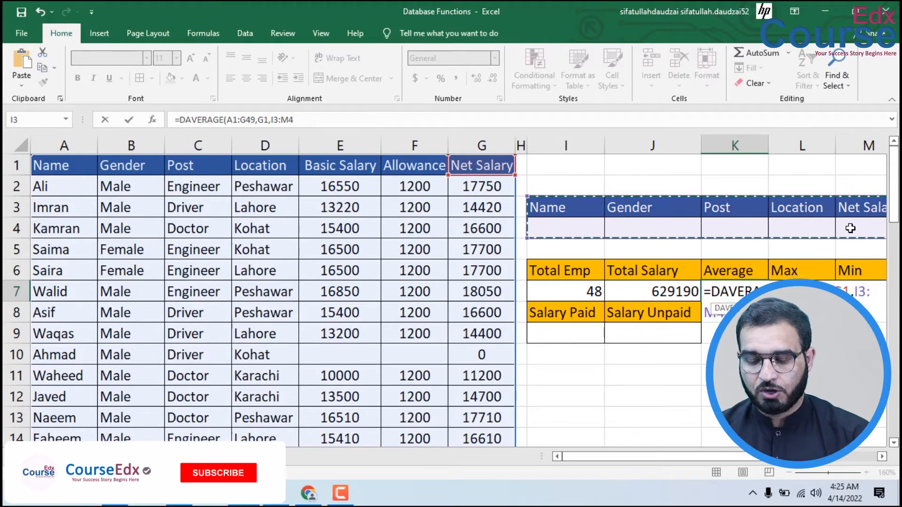
pyautogui.press('Return')
pyautogui.click(718, 292)
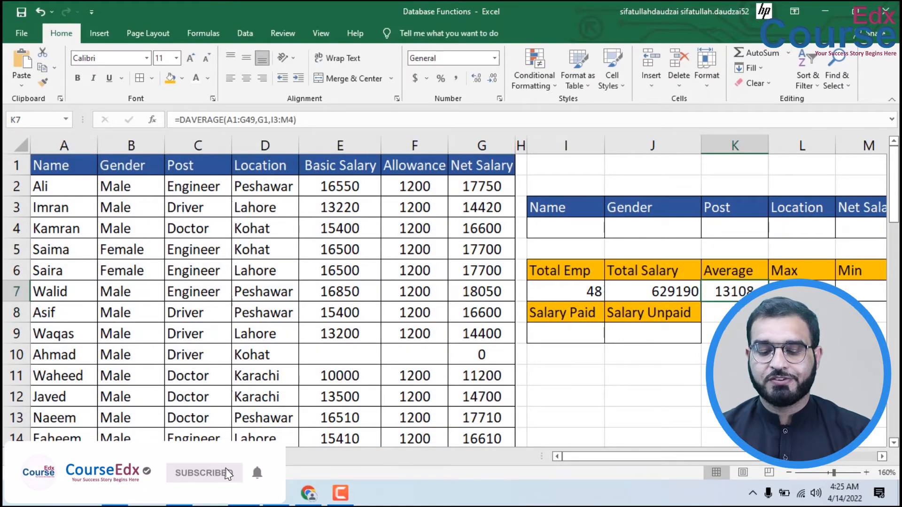
# Find the highest net salary in Max cell L7 using DMAX with database A1:G49, field G1 and criteria I3:M4.
pyautogui.click(801, 292)
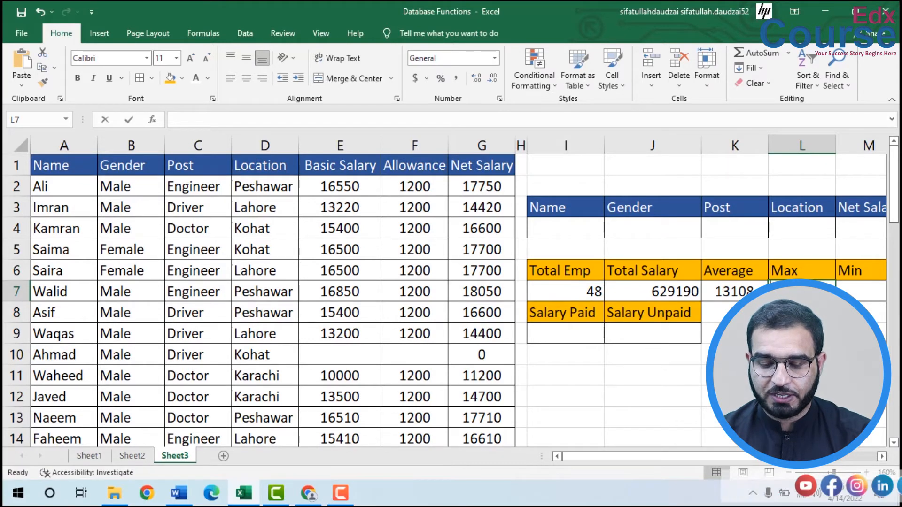
pyautogui.write('=dmax')
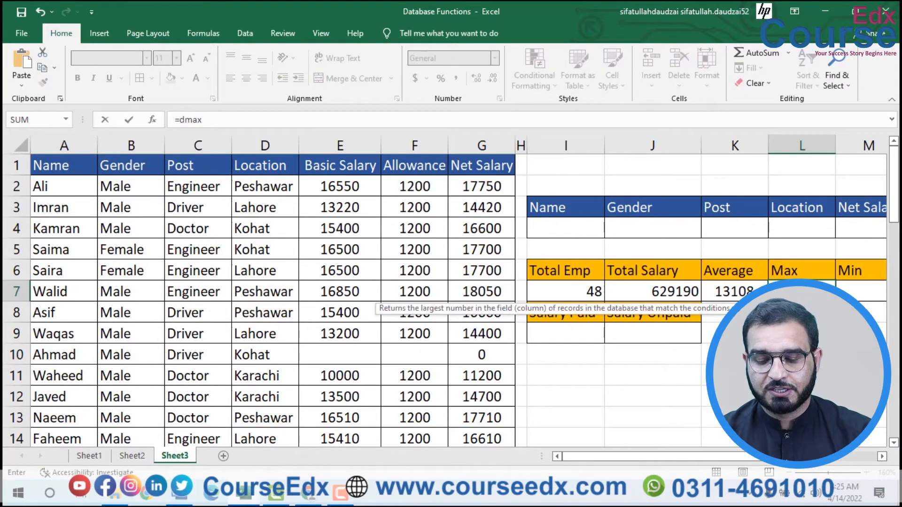
pyautogui.press('Tab')
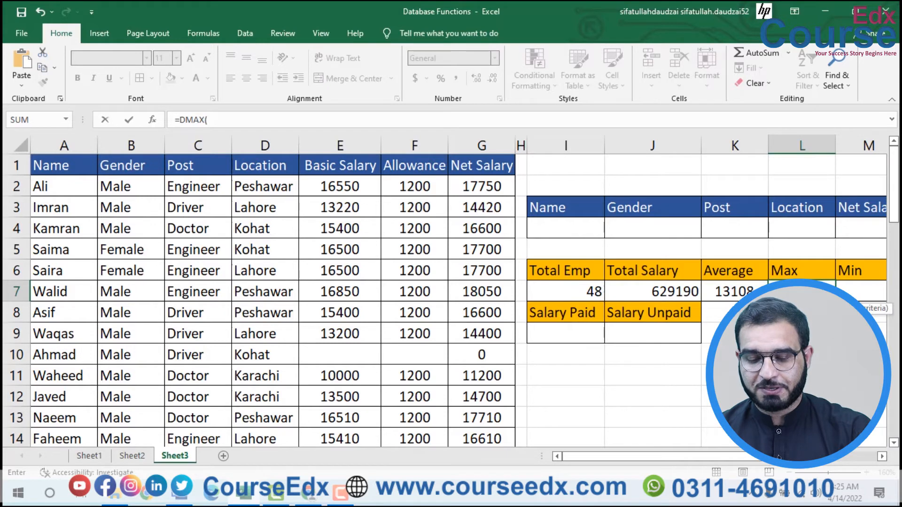
pyautogui.hotkey('ctrl', 'v')
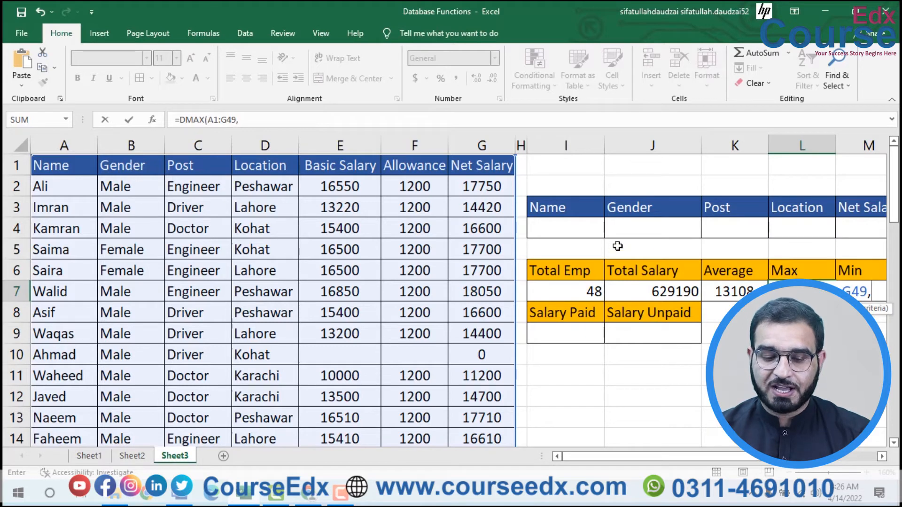
pyautogui.click(475, 164)
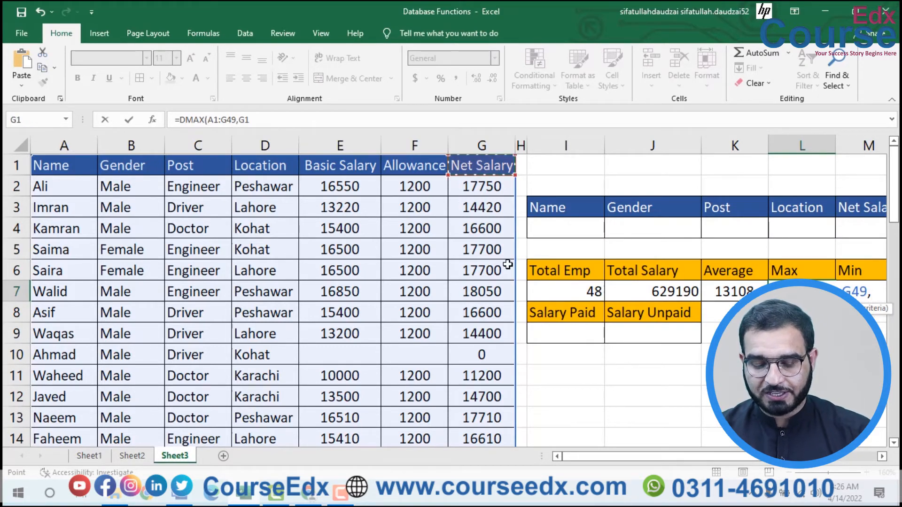
pyautogui.write(',')
pyautogui.moveTo(562, 205); pyautogui.dragTo(845, 232)
pyautogui.press('Return')
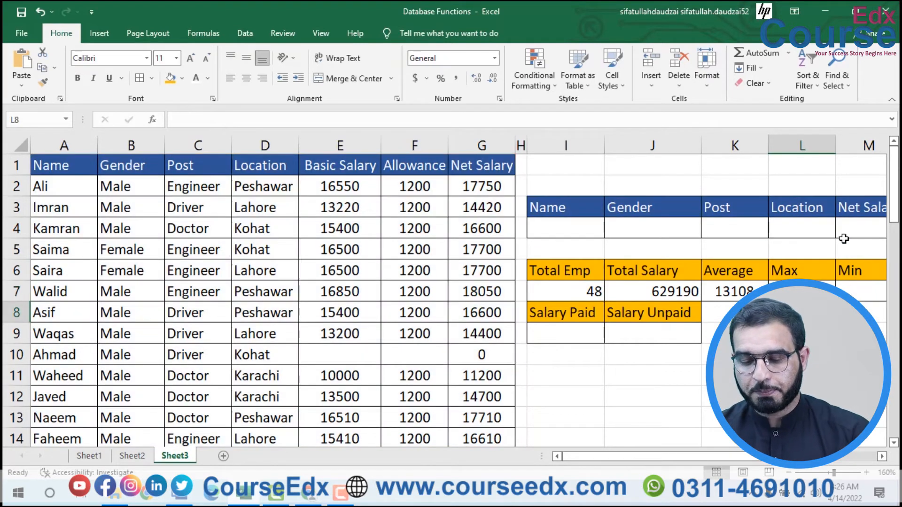
# Find the lowest net salary in Min cell M7 using DMIN with database A1:G49, field G1 and criteria I3:M4.
pyautogui.click(856, 295)
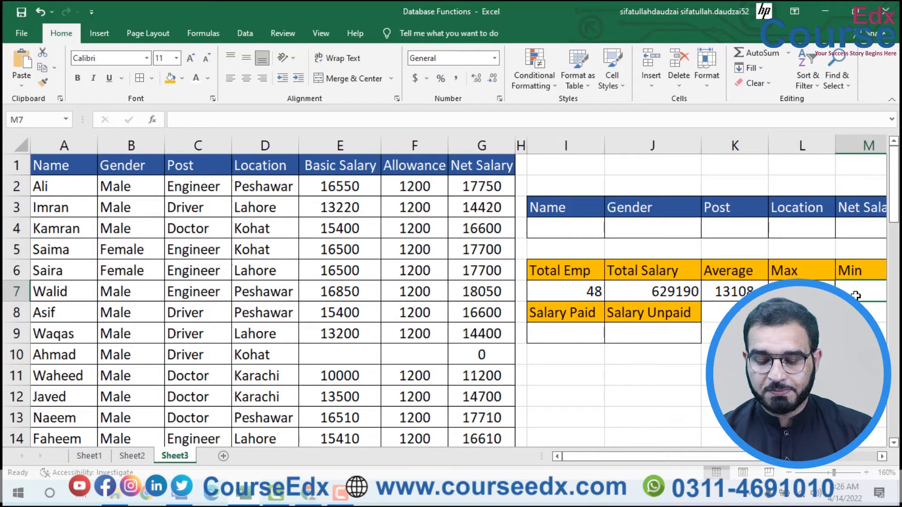
pyautogui.write('=dmin')
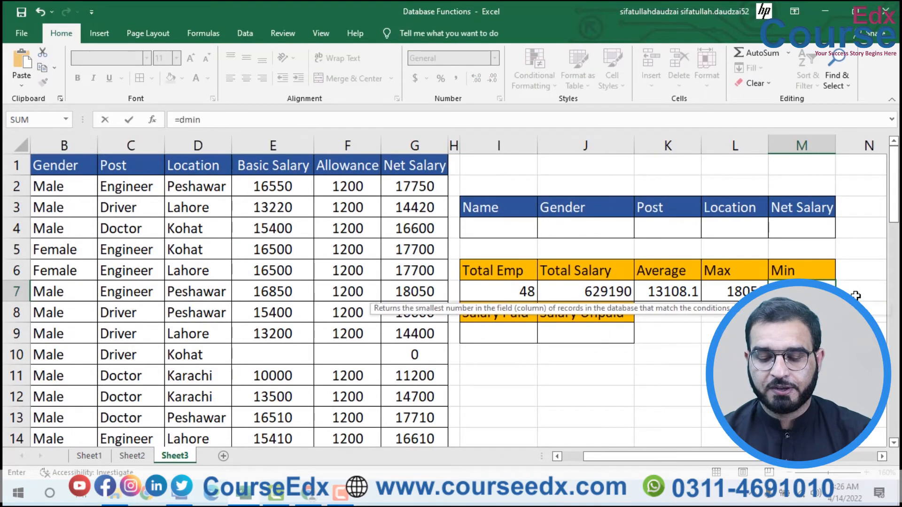
pyautogui.press('Tab')
pyautogui.write('A1:G49')
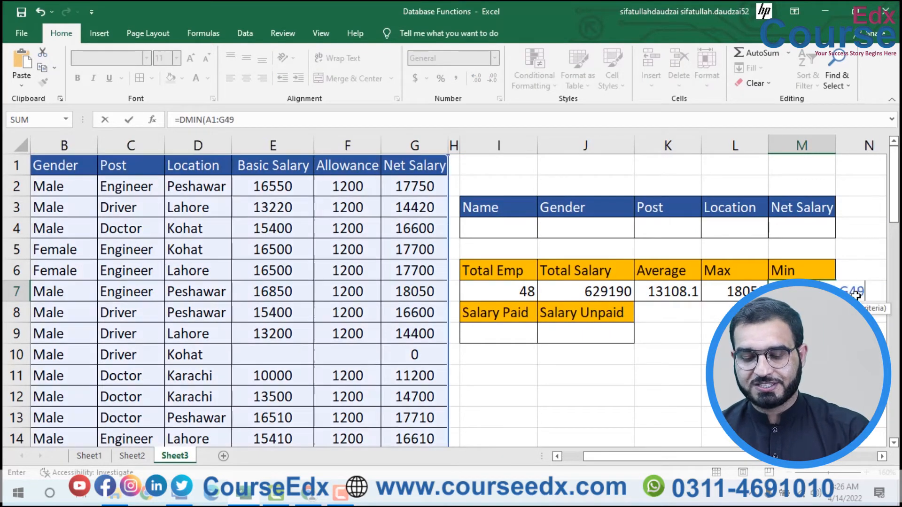
pyautogui.write(',')
pyautogui.click(409, 167)
pyautogui.write(',')
pyautogui.moveTo(473, 207); pyautogui.dragTo(795, 234)
pyautogui.press('Return')
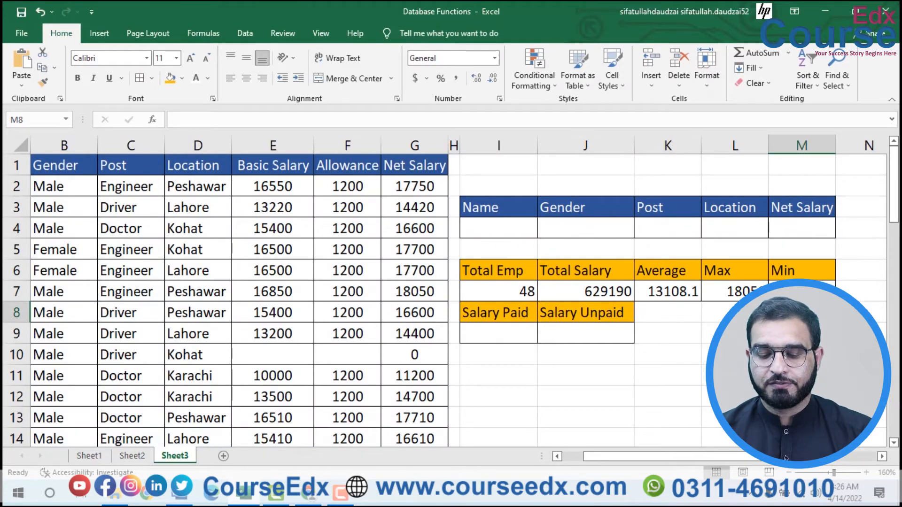
pyautogui.click(802, 292)
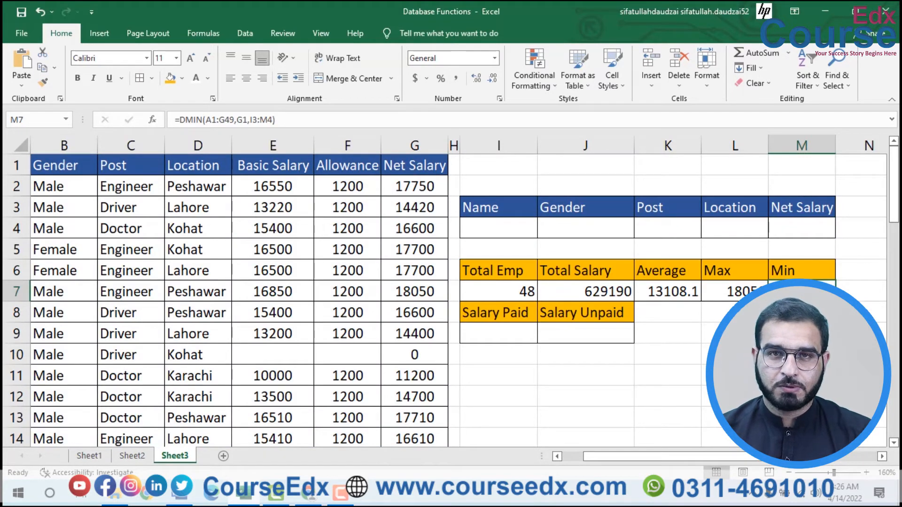
# Examine the Net Salary and Basic Salary columns, including row 10, for employees who received no pay.
pyautogui.click(483, 334)
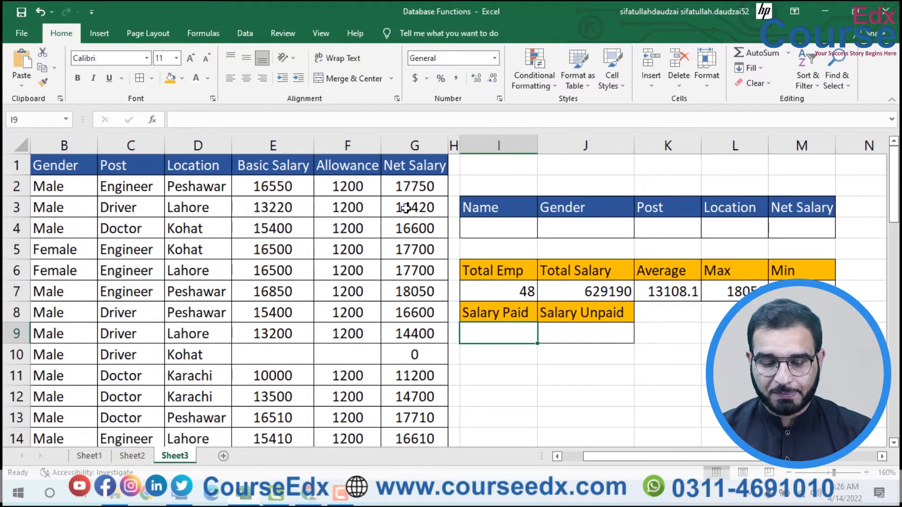
pyautogui.moveTo(416, 186); pyautogui.dragTo(427, 348)
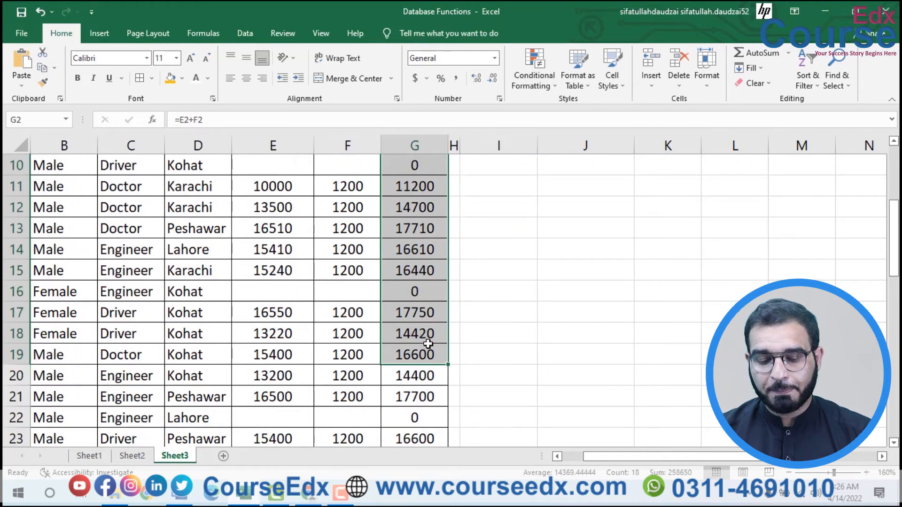
pyautogui.scroll(3, 427, 347)
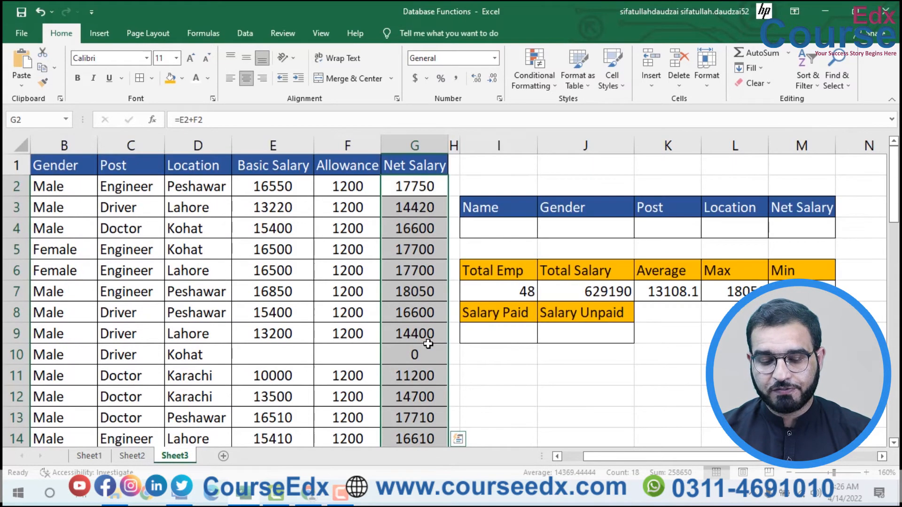
pyautogui.click(490, 335)
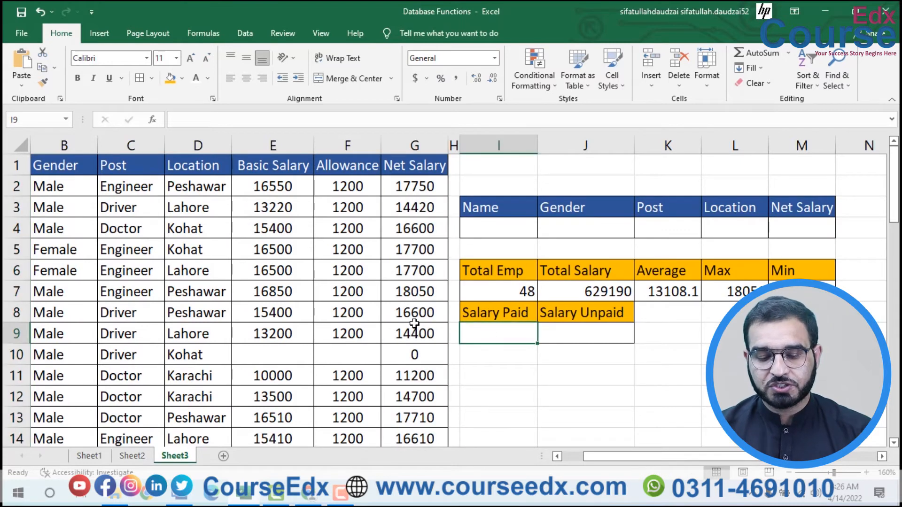
pyautogui.click(412, 356)
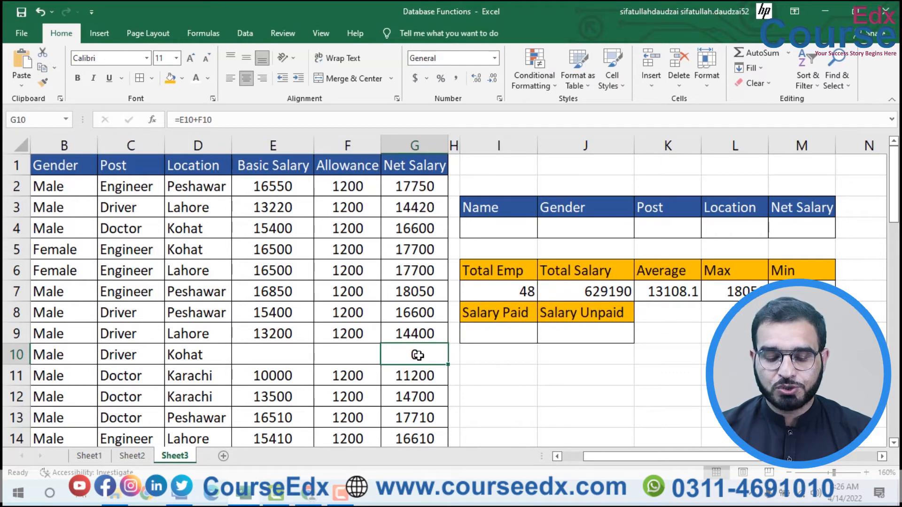
pyautogui.moveTo(411, 186); pyautogui.dragTo(411, 376)
pyautogui.click(262, 187)
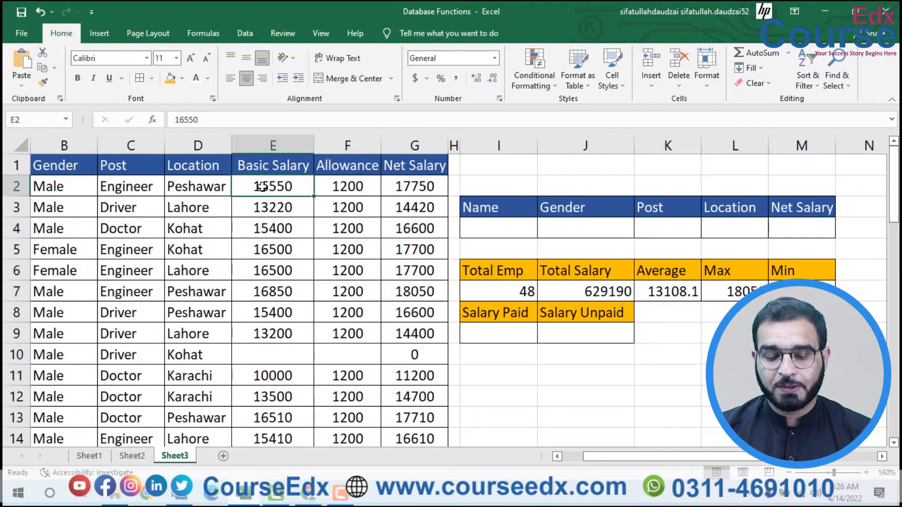
pyautogui.click(271, 353)
pyautogui.click(421, 355)
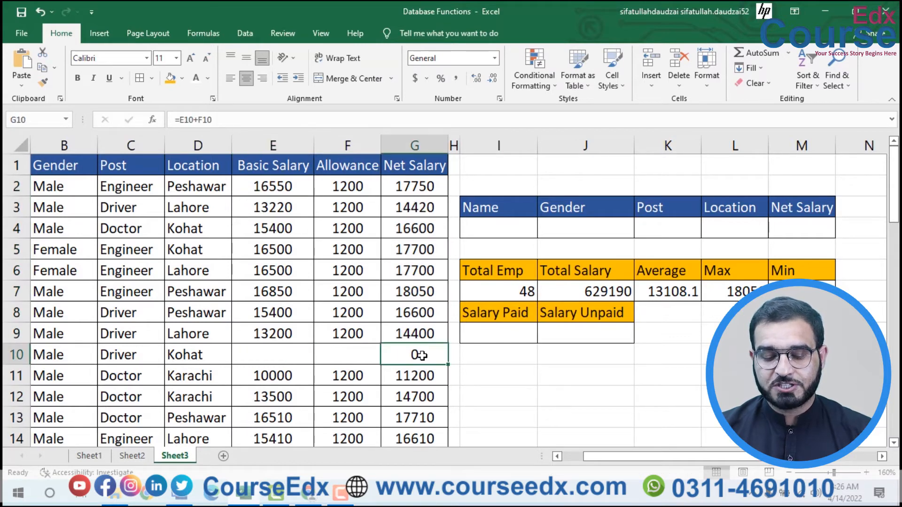
pyautogui.click(280, 353)
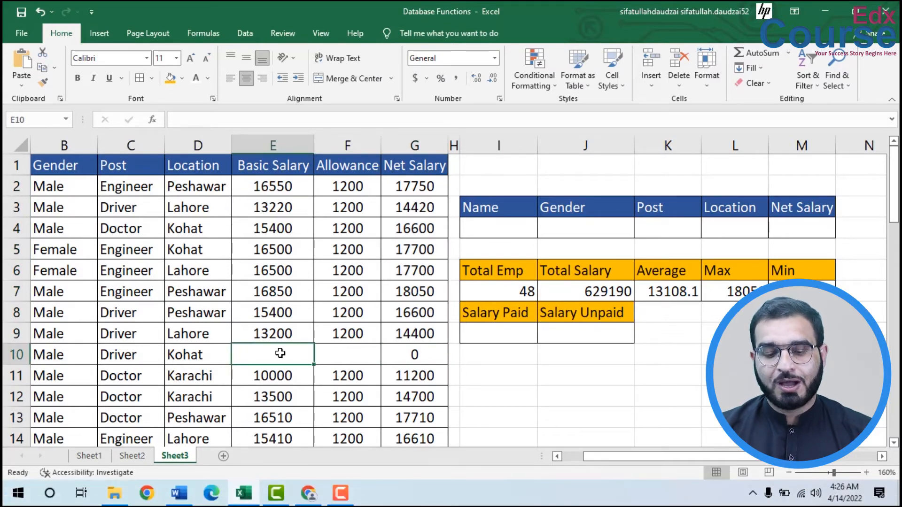
pyautogui.moveTo(282, 190); pyautogui.dragTo(280, 387)
pyautogui.scroll(2, 279, 386)
# Start a formula in the Salary Paid cell I9.
pyautogui.click(505, 334)
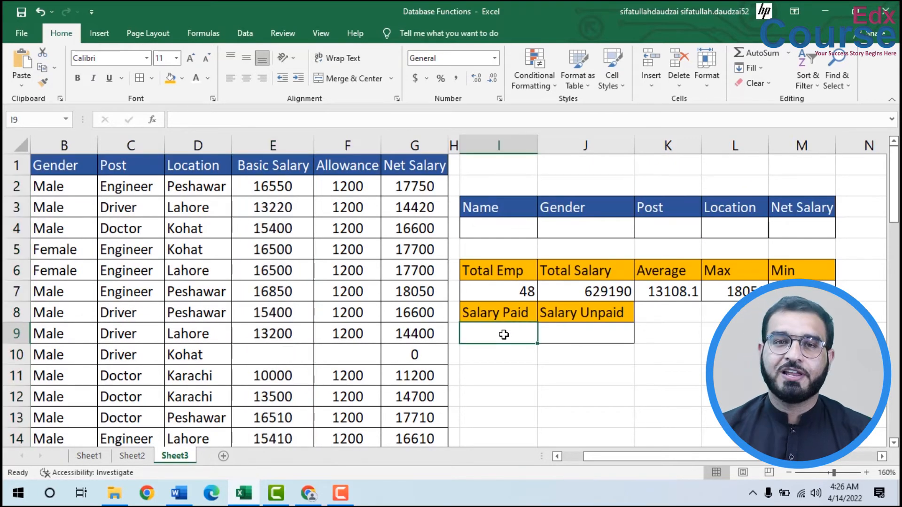
pyautogui.write('=')
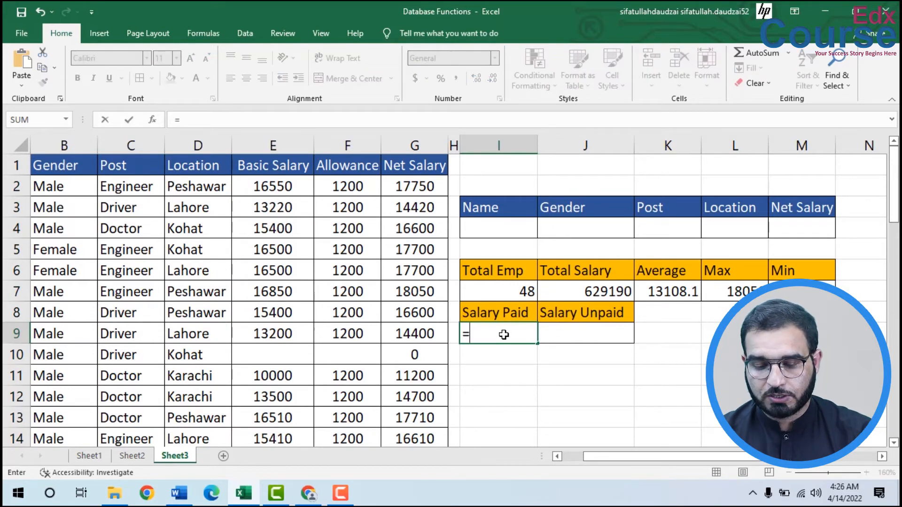
pyautogui.write('count')
pyautogui.press('Tab')
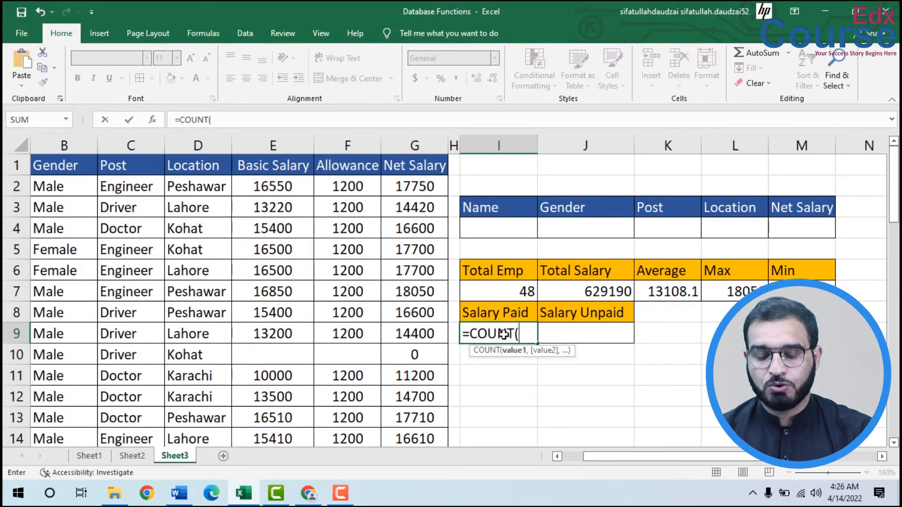
pyautogui.press('BackSpace')
pyautogui.press('BackSpace')
pyautogui.press('BackSpace')
pyautogui.press('BackSpace')
pyautogui.press('BackSpace')
pyautogui.press('BackSpace')
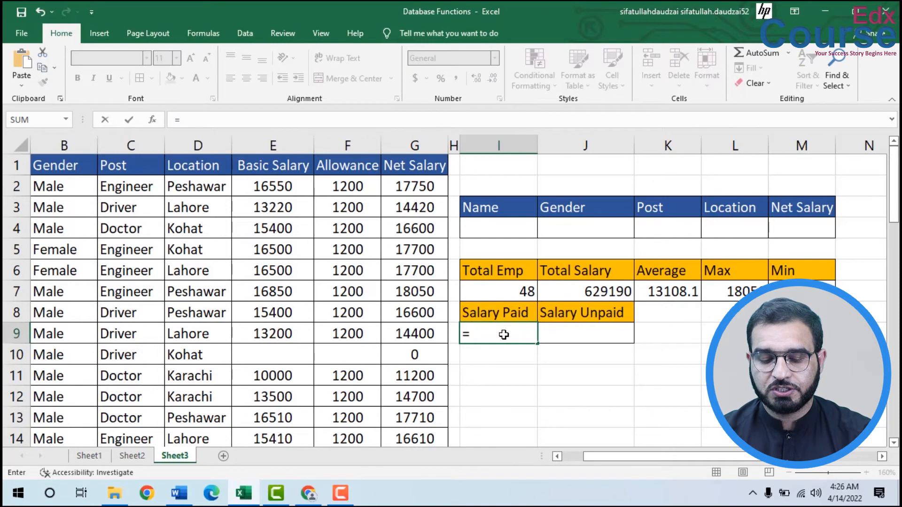
# Count the paid employees in I9 using DCOUNT with database A1:G49, Basic Salary field E1 and criteria I3:M4.
pyautogui.write('dcount')
pyautogui.press('Tab')
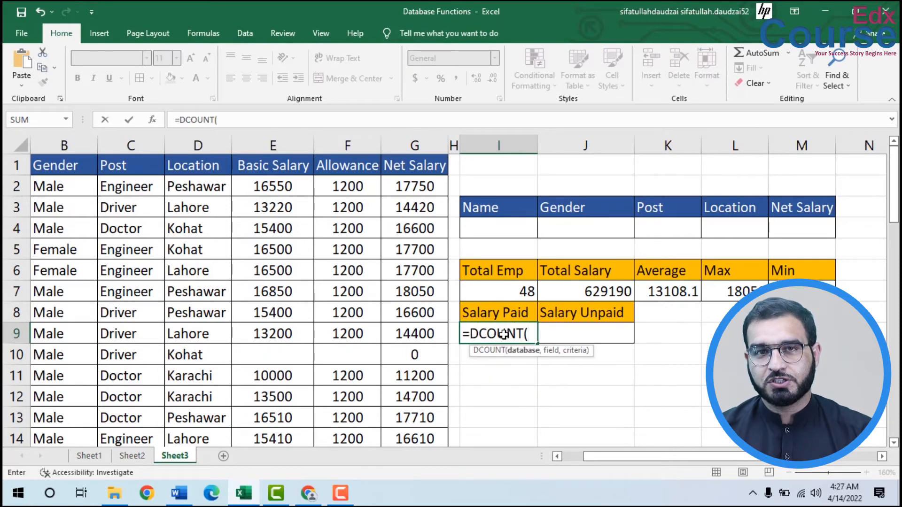
pyautogui.write('A1:G49')
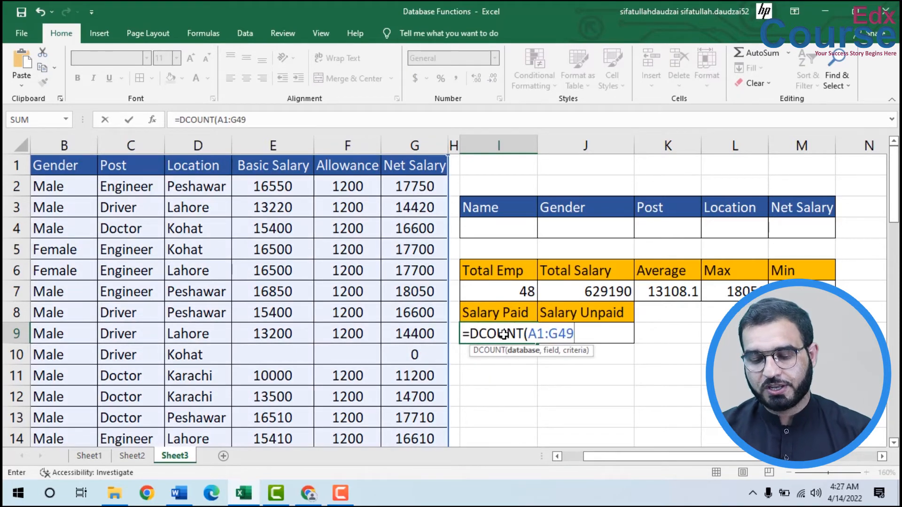
pyautogui.write(',')
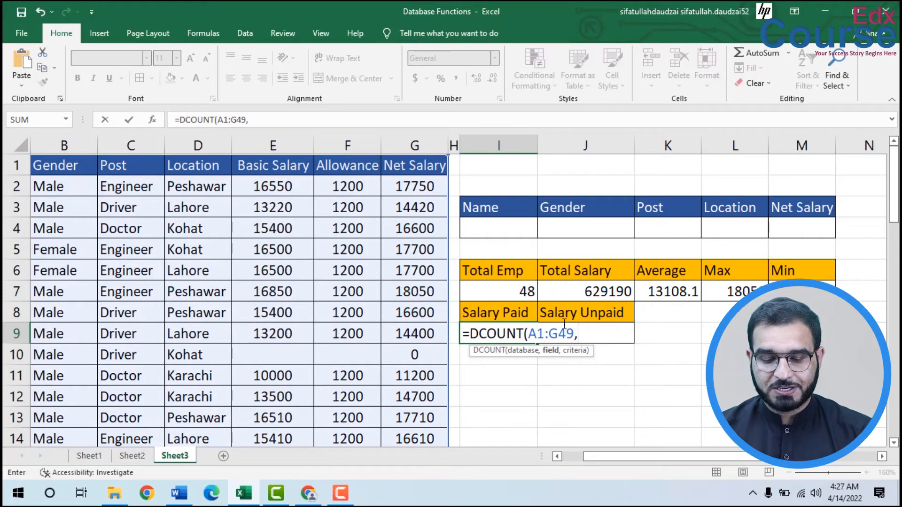
pyautogui.click(272, 165)
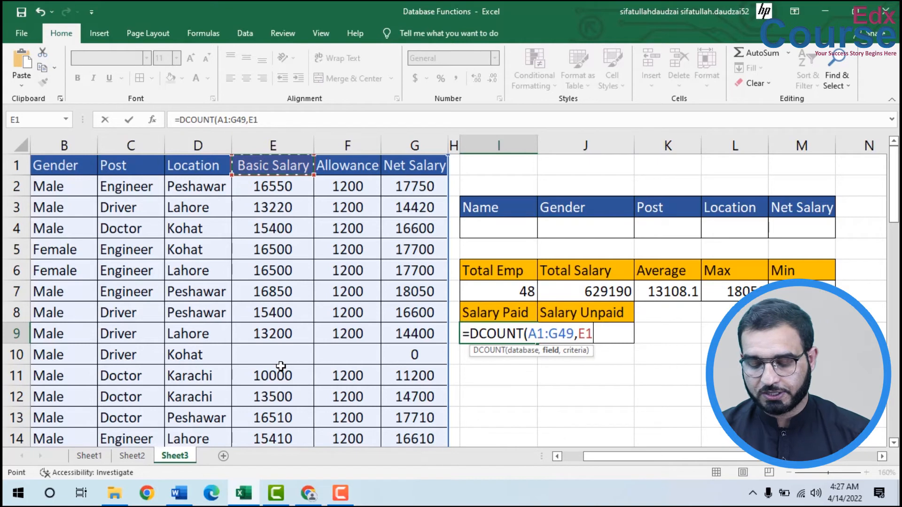
pyautogui.write(',')
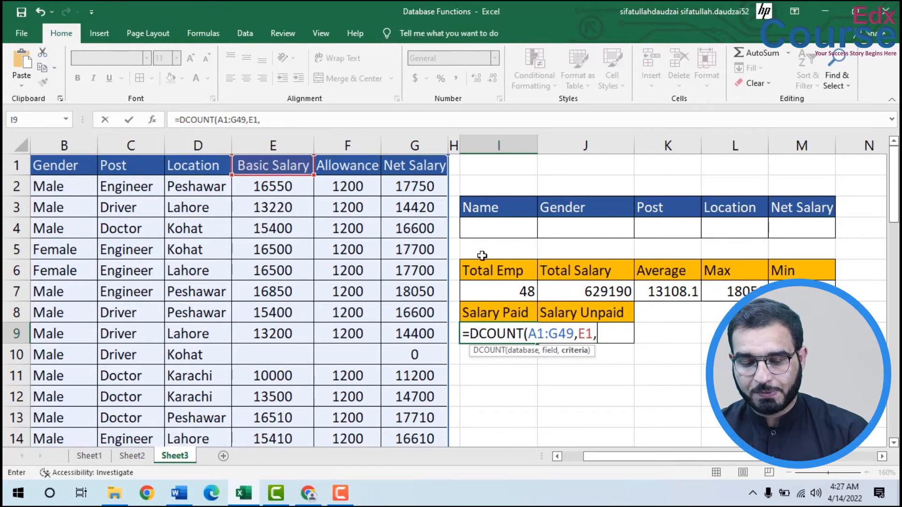
pyautogui.moveTo(479, 214); pyautogui.dragTo(788, 228)
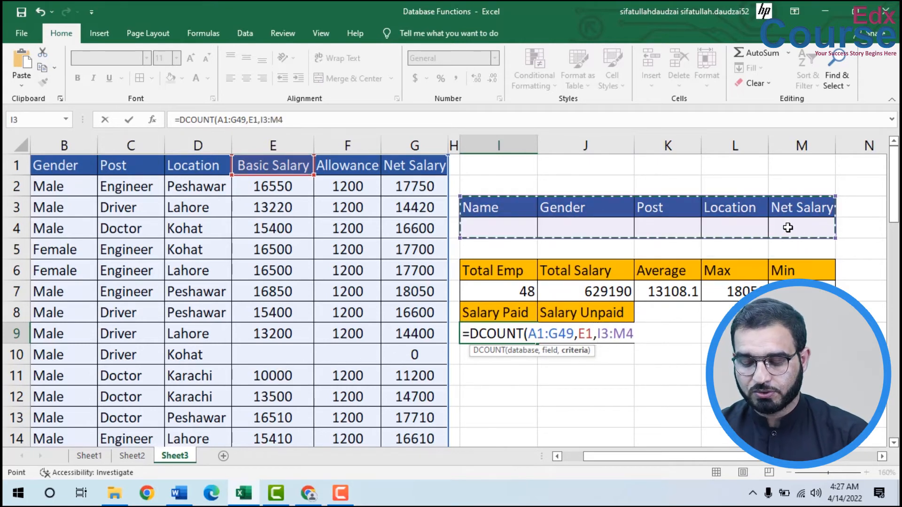
pyautogui.press('Return')
pyautogui.click(497, 334)
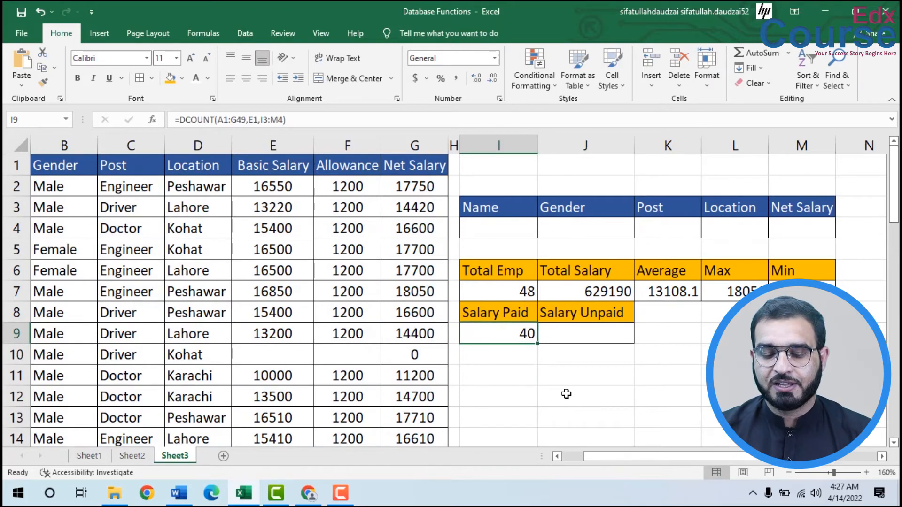
# Calculate Salary Unpaid in J9 by subtracting Salary Paid I9 from Total Emp I7.
pyautogui.click(576, 332)
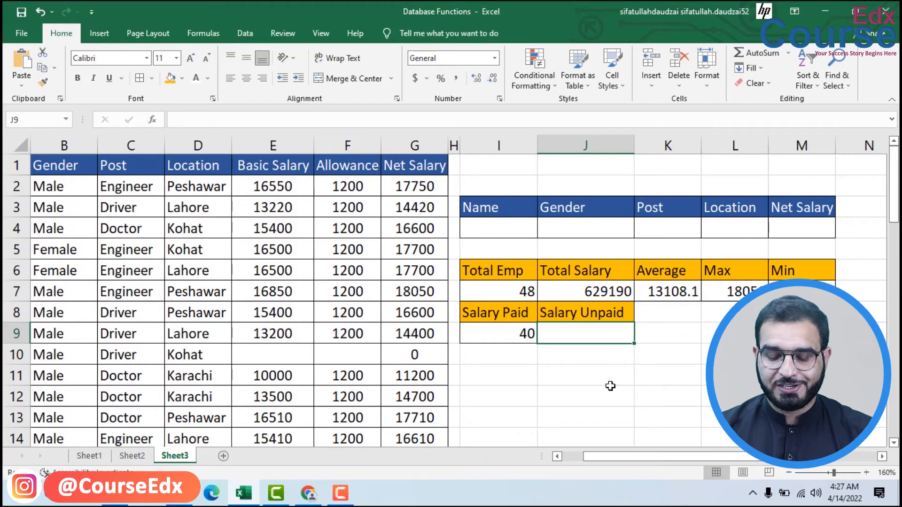
pyautogui.write('=')
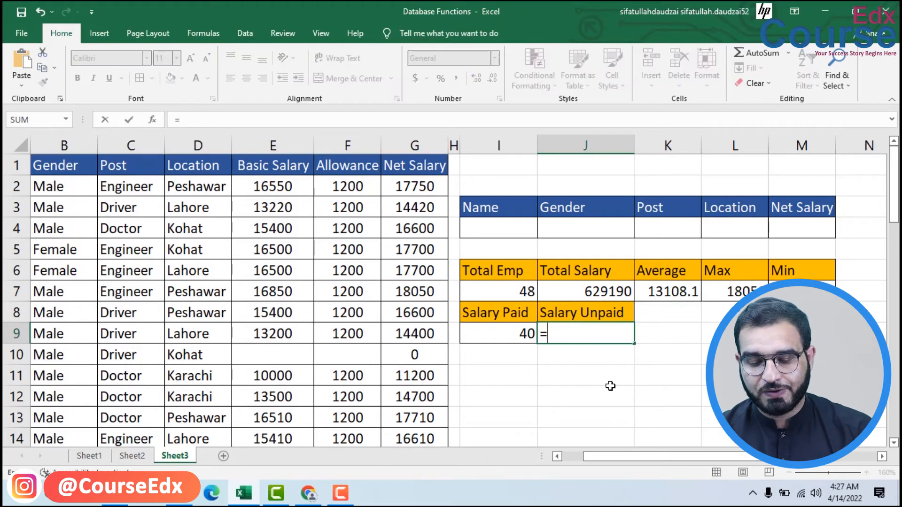
pyautogui.click(519, 297)
pyautogui.write('-')
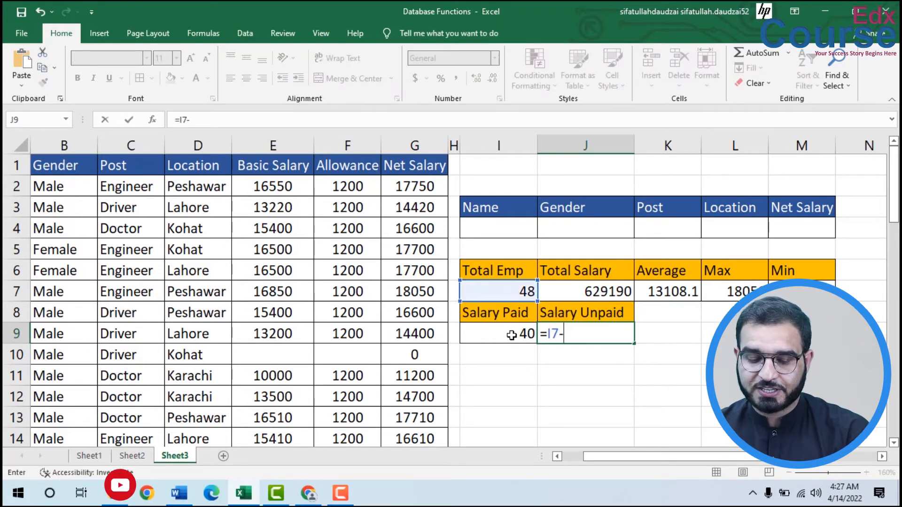
pyautogui.click(512, 335)
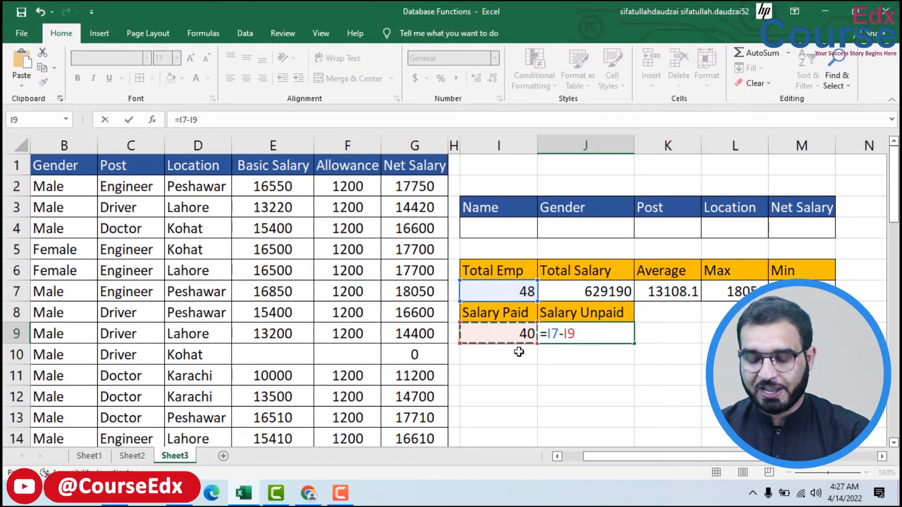
pyautogui.hotkey('ctrl', 'Return')
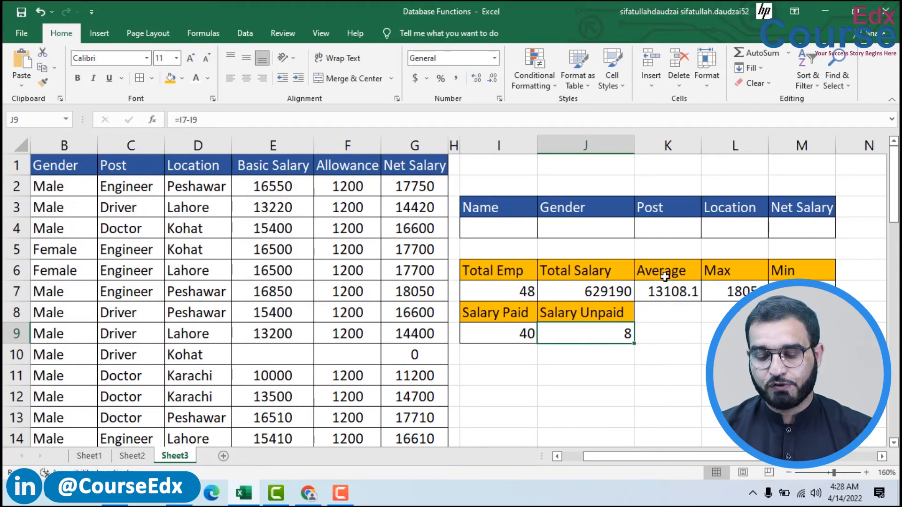
# Set the Gender criterion in J4 to Female.
pyautogui.click(570, 231)
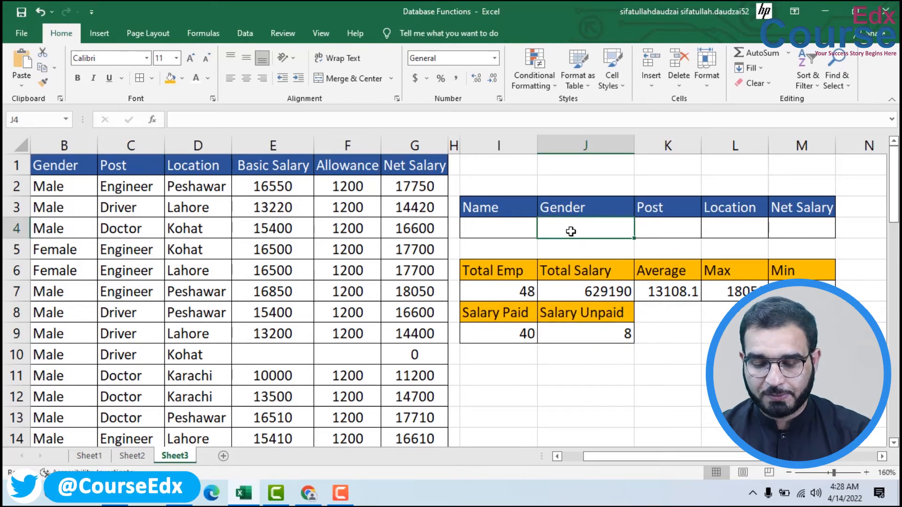
pyautogui.write('Female')
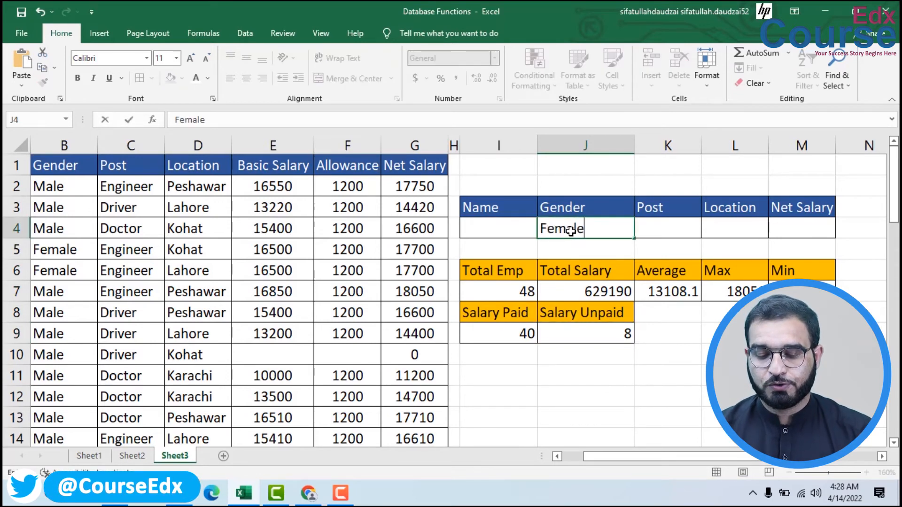
pyautogui.click(658, 233)
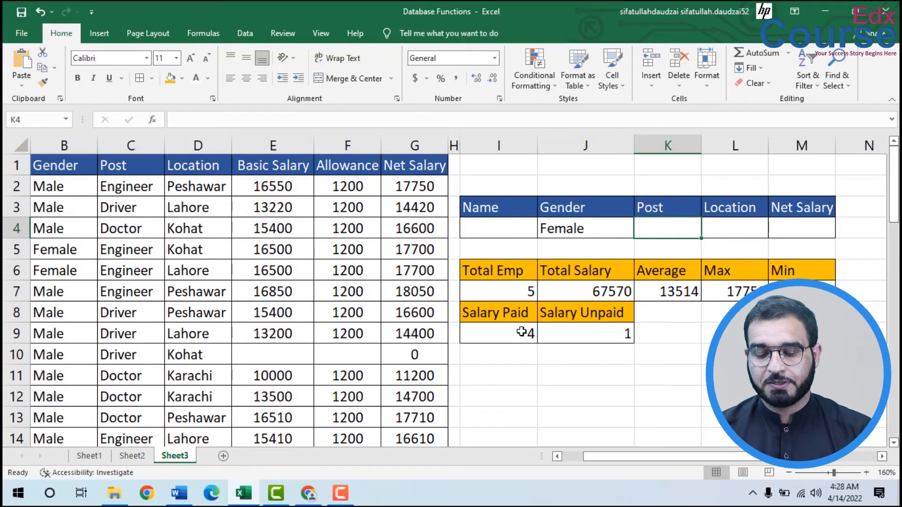
# Review the summary results for female employees, from Total Emp through Min, plus Salary Paid and Salary Unpaid.
pyautogui.click(478, 291)
pyautogui.click(577, 291)
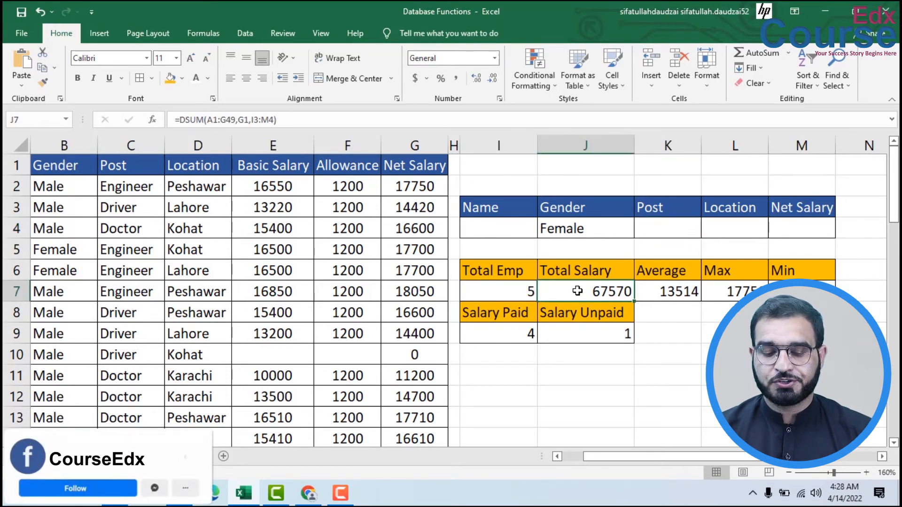
pyautogui.click(666, 292)
pyautogui.click(735, 291)
pyautogui.click(801, 291)
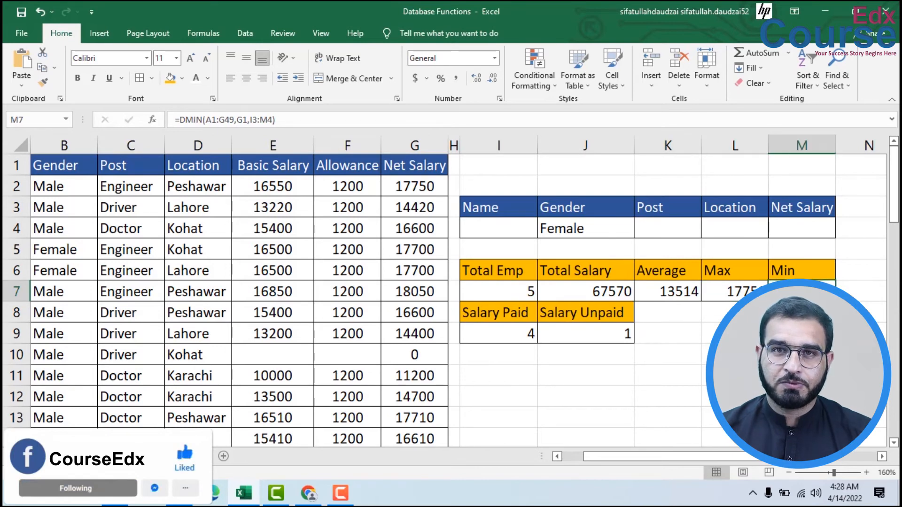
pyautogui.click(510, 340)
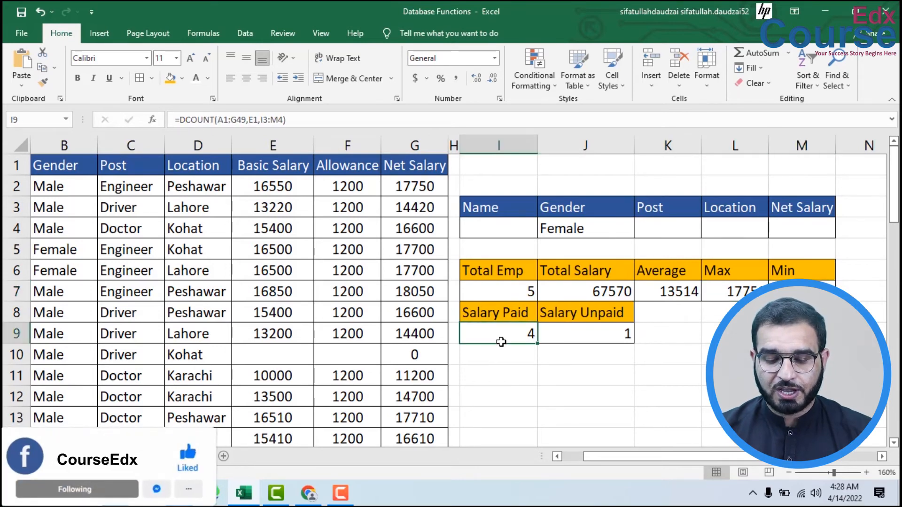
pyautogui.click(576, 340)
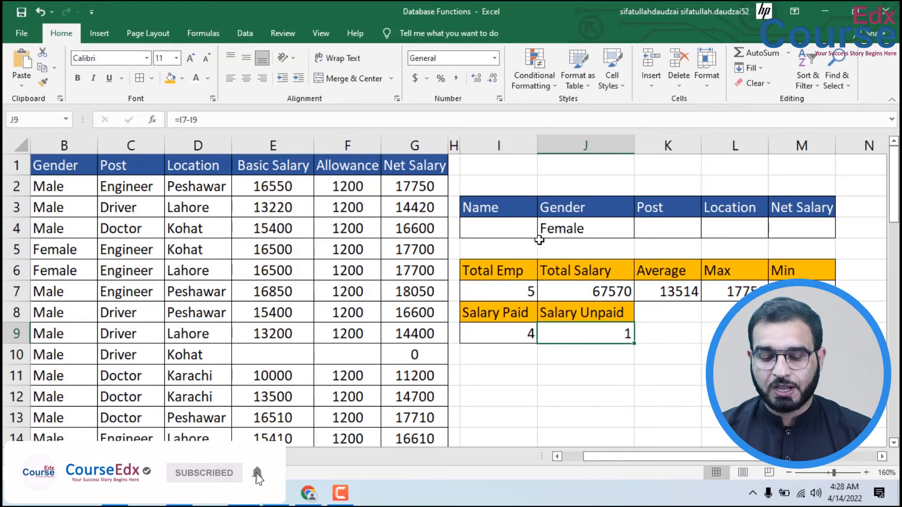
# Change the Gender criterion in J4 to Male and set the Post criterion in K4 to Driver.
pyautogui.click(562, 230)
pyautogui.press('BackSpace')
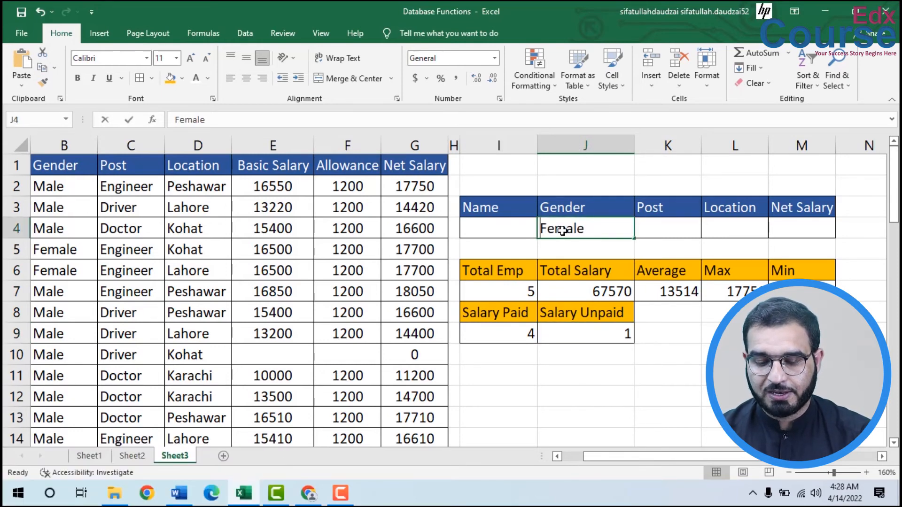
pyautogui.write('Male')
pyautogui.press('Return')
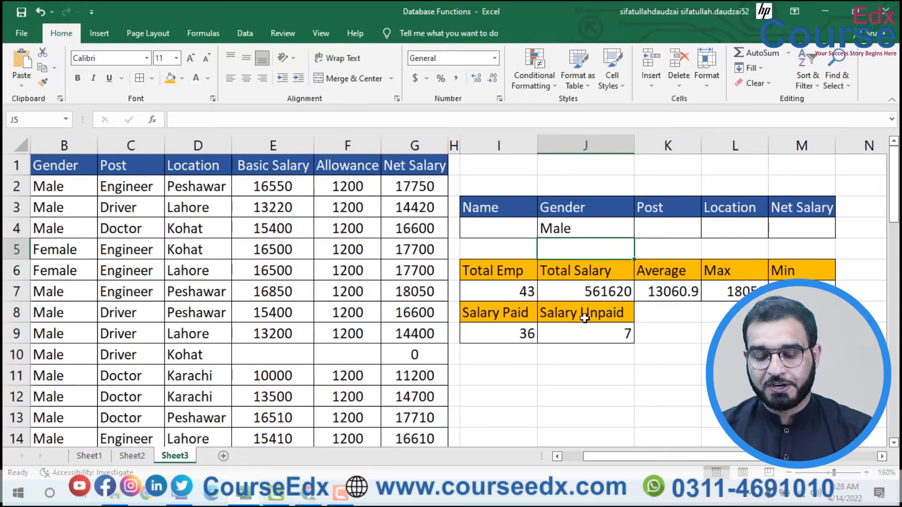
pyautogui.click(664, 232)
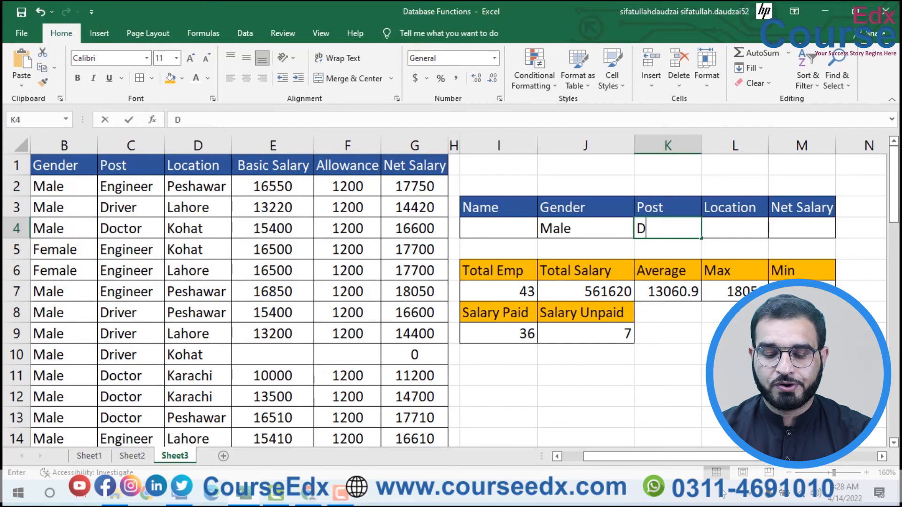
pyautogui.write('Driver')
pyautogui.press('Return')
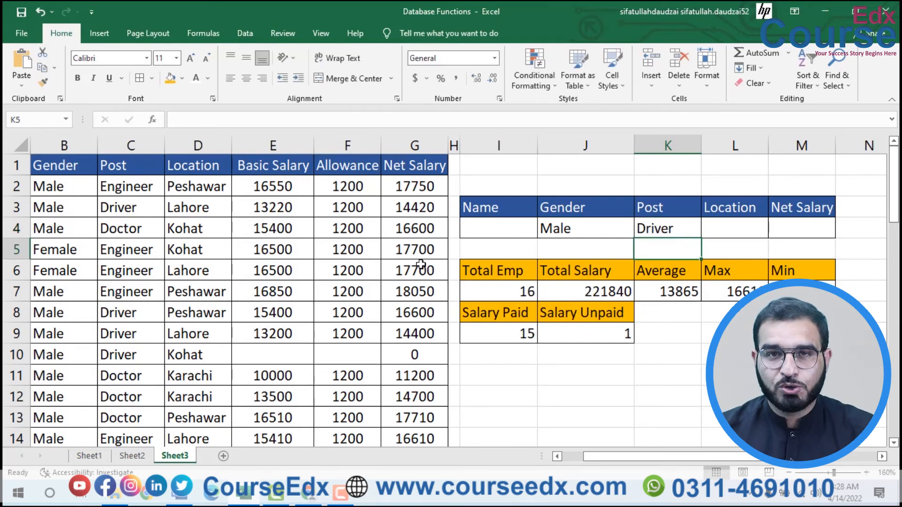
# Review the male driver results for Total Salary, Average, Max, Min, Salary Paid and Salary Unpaid.
pyautogui.click(608, 297)
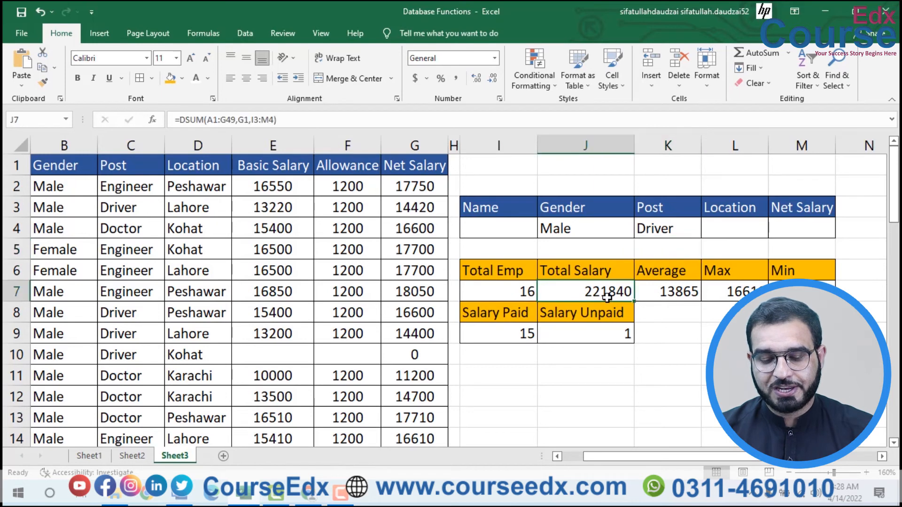
pyautogui.click(686, 296)
pyautogui.click(738, 295)
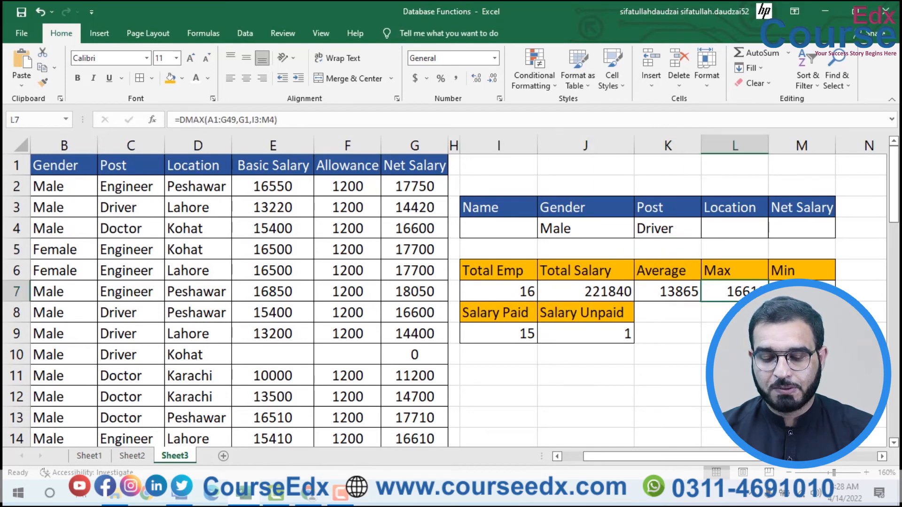
pyautogui.click(800, 295)
pyautogui.click(511, 333)
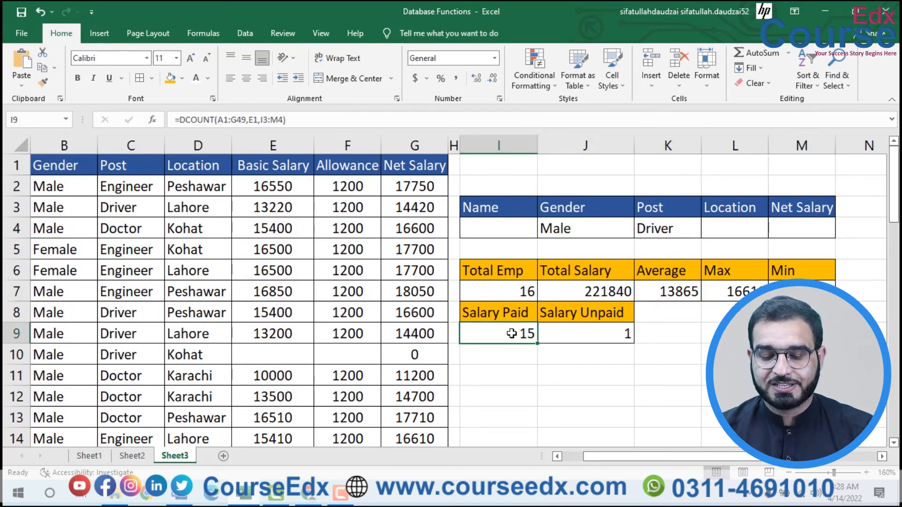
pyautogui.click(603, 335)
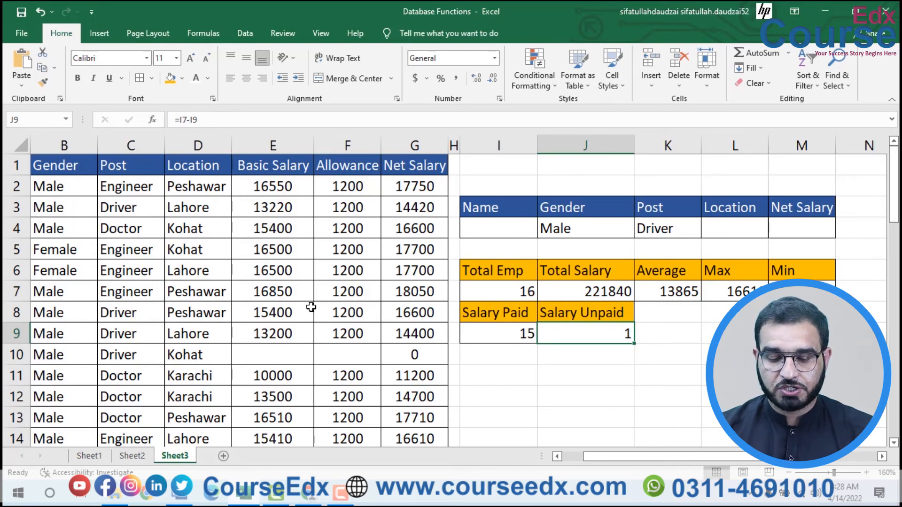
# Enter the heading Location in K8, beside the Salary Unpaid heading.
pyautogui.click(679, 319)
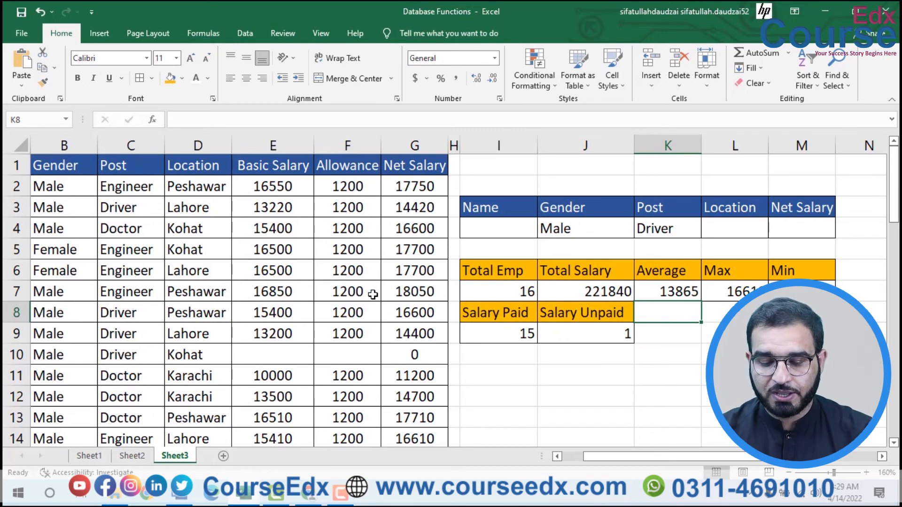
pyautogui.write('Location')
pyautogui.press('Return')
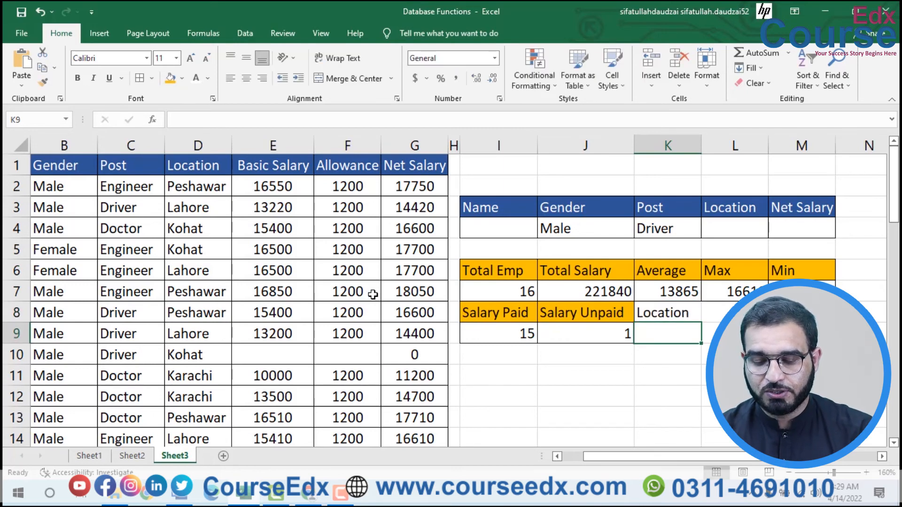
# Give the Location heading in K8 the orange fill with black text and add borders to cell K9 below it.
pyautogui.click(659, 319)
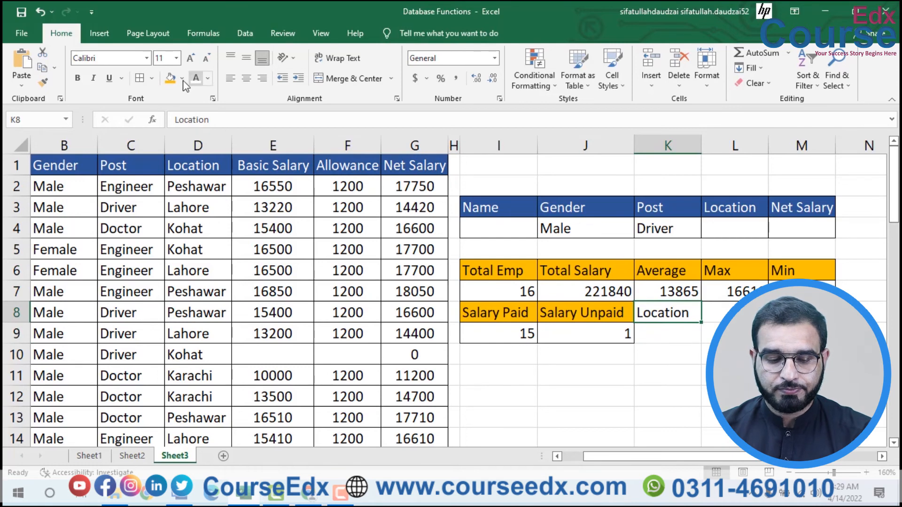
pyautogui.click(170, 78)
pyautogui.click(196, 78)
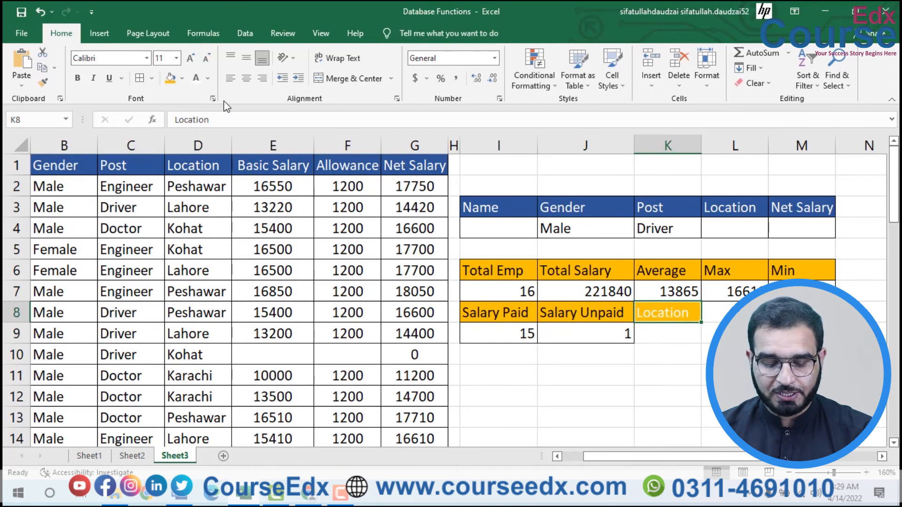
pyautogui.hotkey('ctrl', 'z')
pyautogui.click(673, 334)
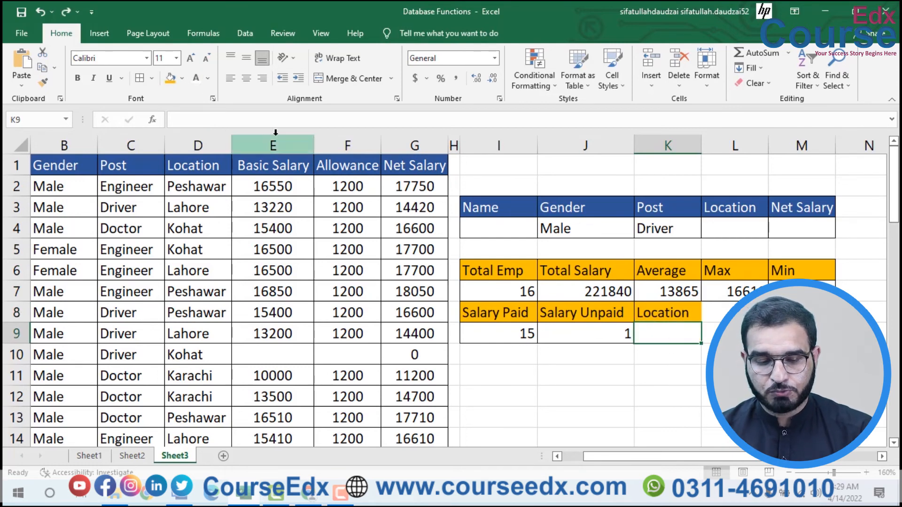
pyautogui.click(136, 83)
pyautogui.click(680, 362)
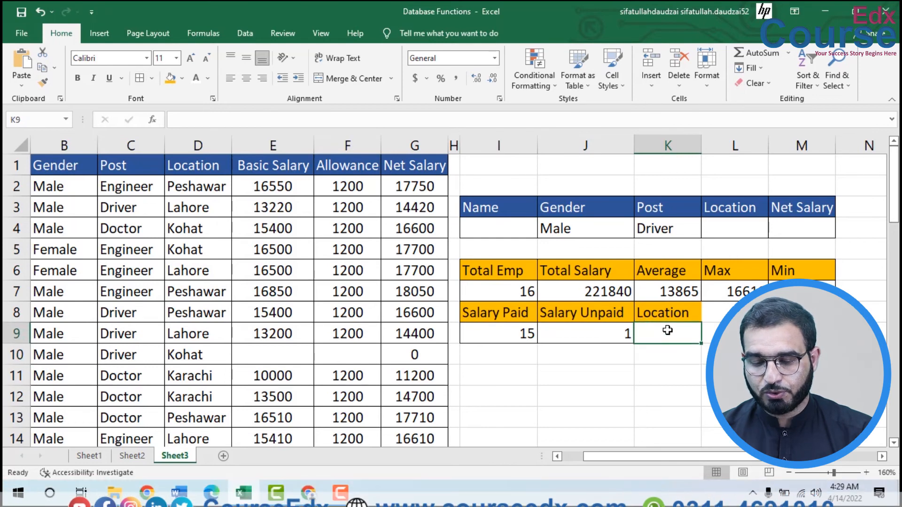
# Clear the Gender and Post criteria in J4:K4.
pyautogui.click(481, 232)
pyautogui.moveTo(576, 230); pyautogui.dragTo(684, 237)
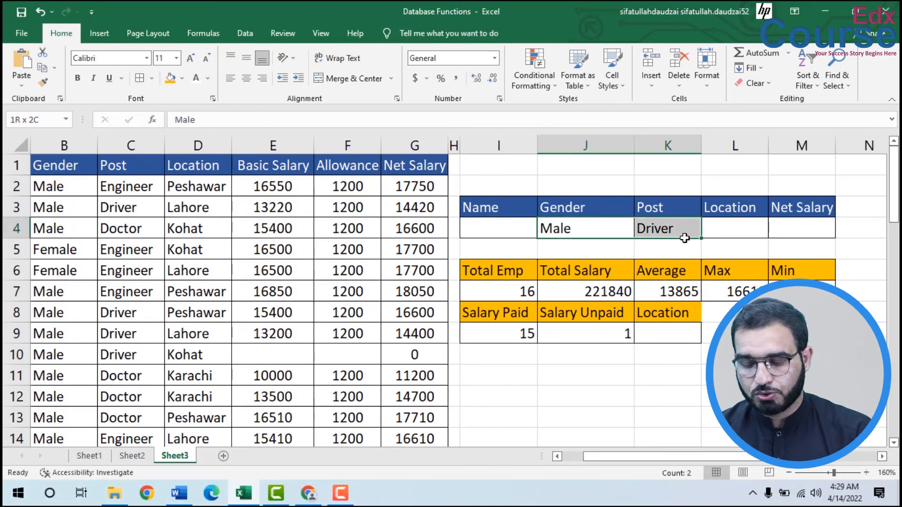
pyautogui.press('Delete')
# Test the summary with an employee's first name as the Name criterion in I4, and clear that criterion.
pyautogui.click(493, 226)
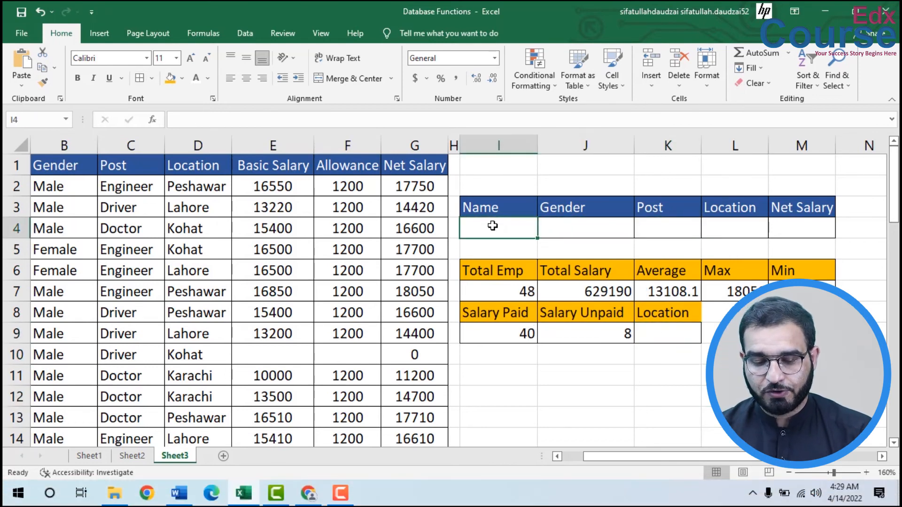
pyautogui.write('Asma')
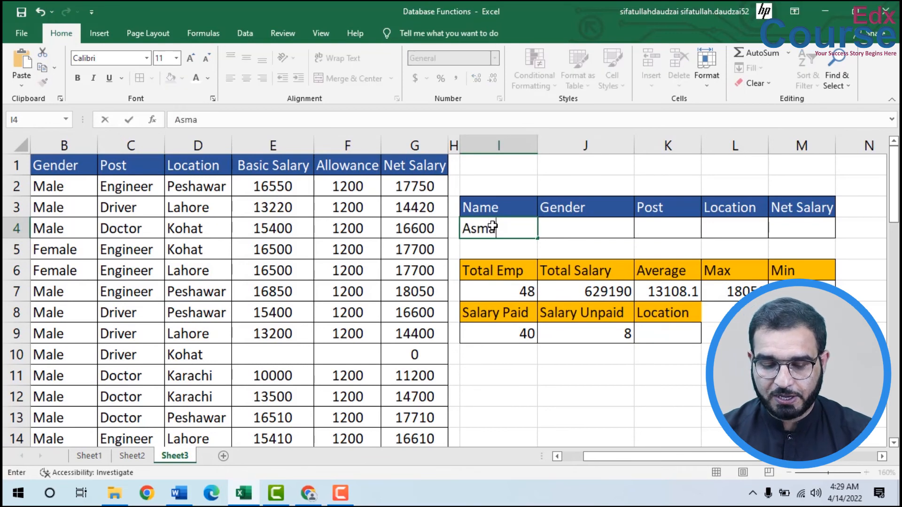
pyautogui.press('Return')
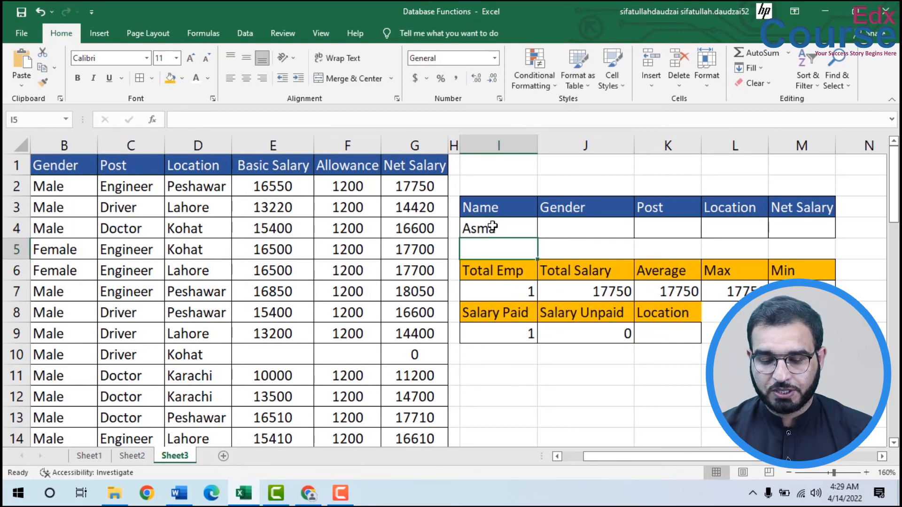
pyautogui.click(515, 292)
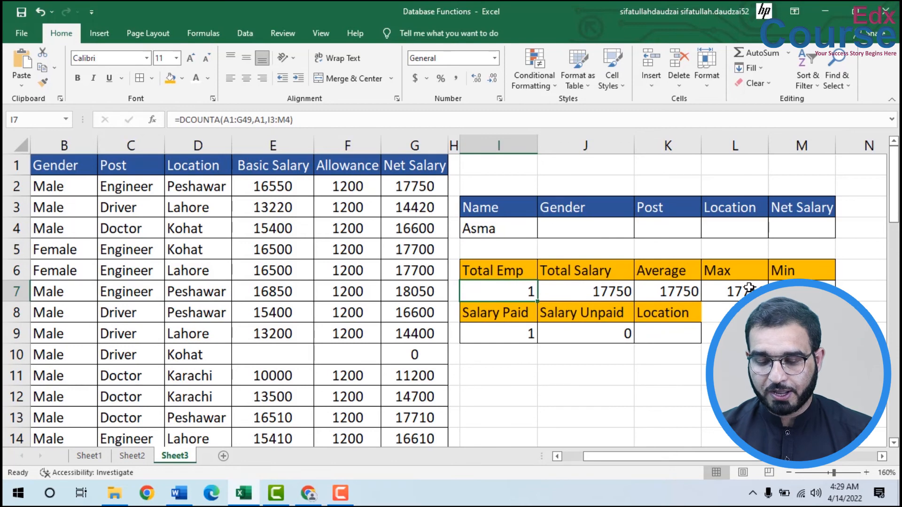
pyautogui.click(677, 334)
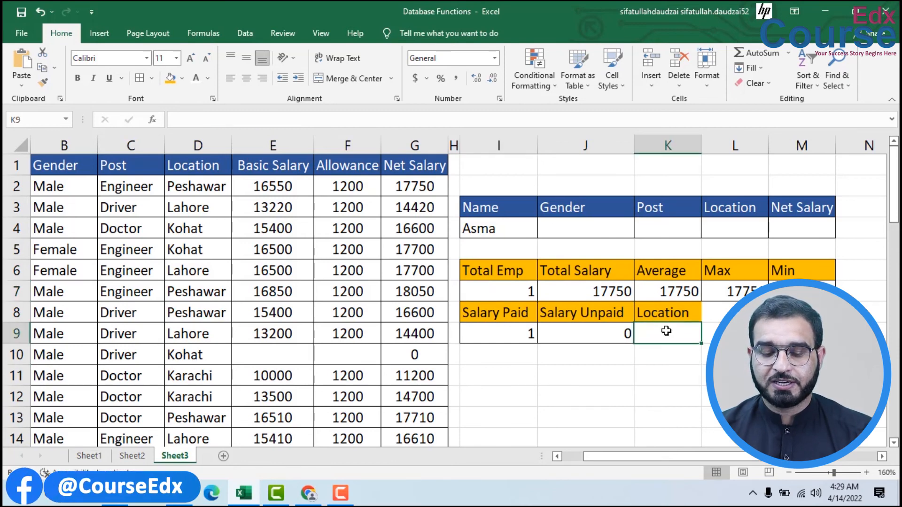
pyautogui.click(481, 230)
pyautogui.press('Delete')
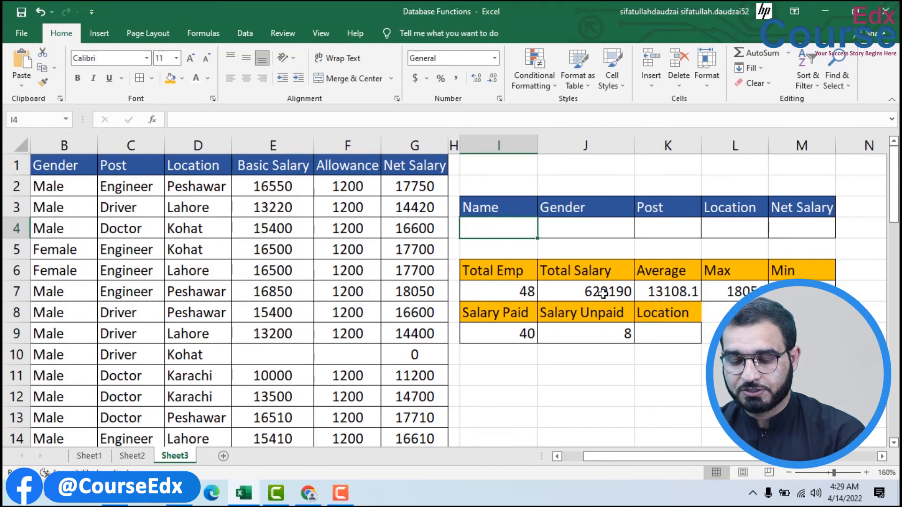
# Look up the Location in K9 with DGET, using database A1:G49, field D1 and criteria I3:M4.
pyautogui.click(684, 333)
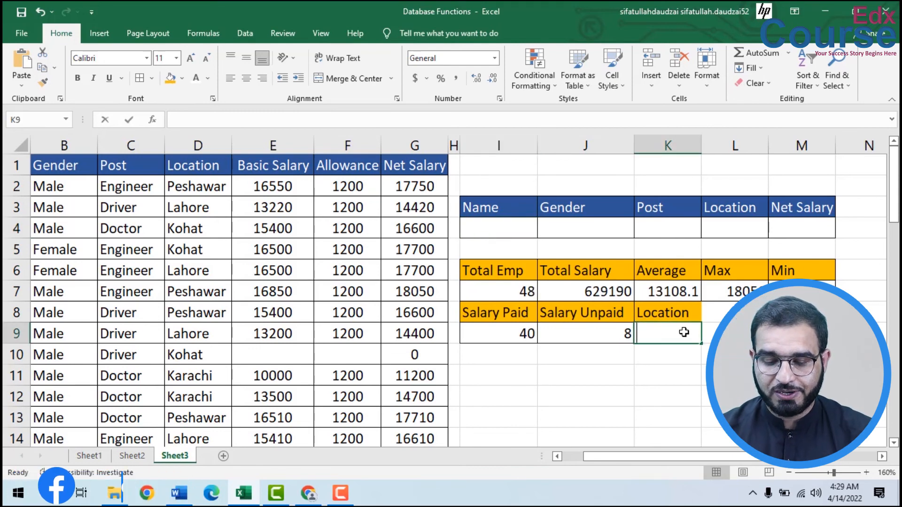
pyautogui.write('=dget')
pyautogui.press('Tab')
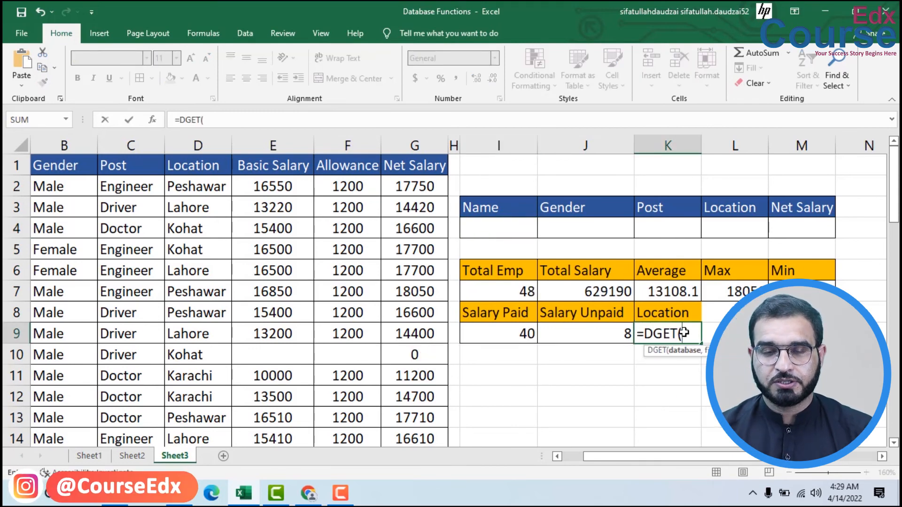
pyautogui.write('A1:G49')
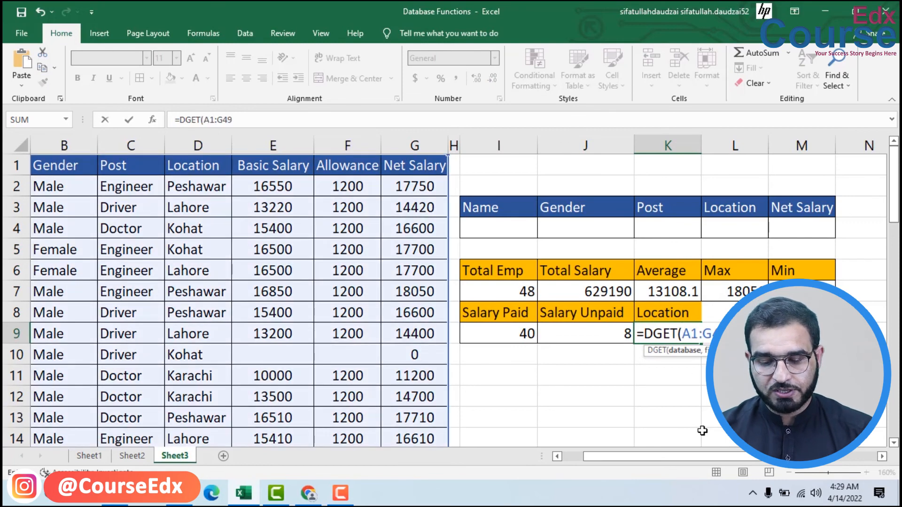
pyautogui.write(',')
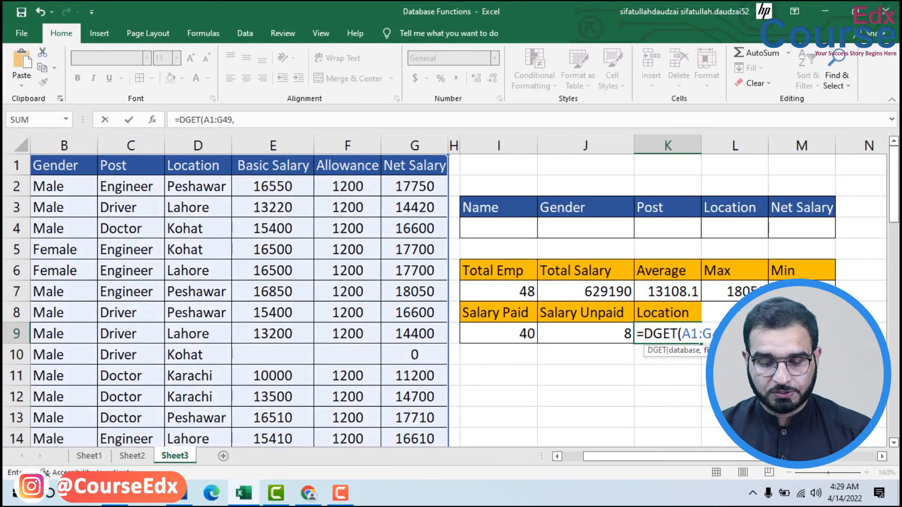
pyautogui.click(193, 167)
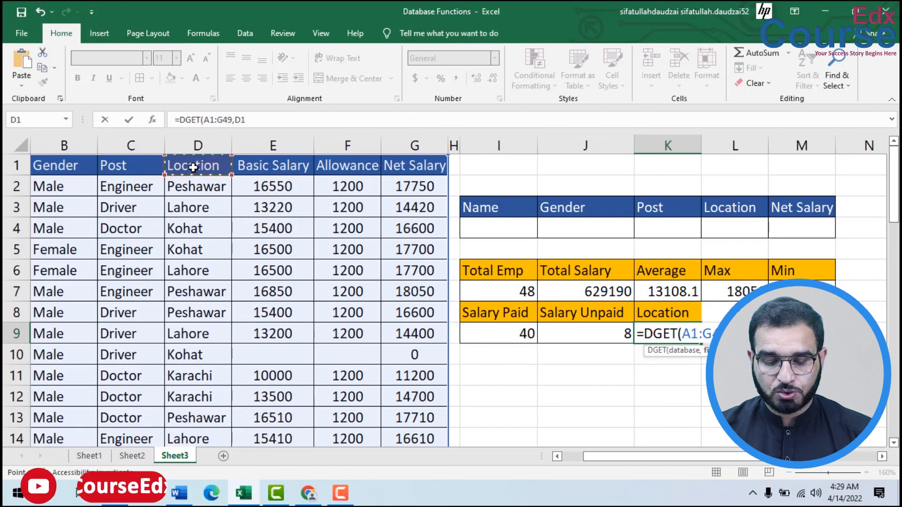
pyautogui.write(',')
pyautogui.moveTo(486, 210); pyautogui.dragTo(787, 231)
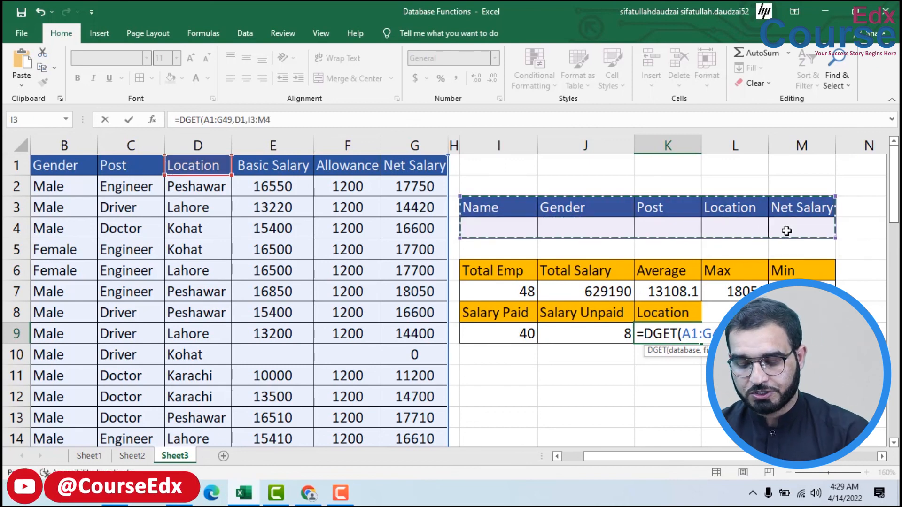
pyautogui.press('Return')
pyautogui.click(666, 335)
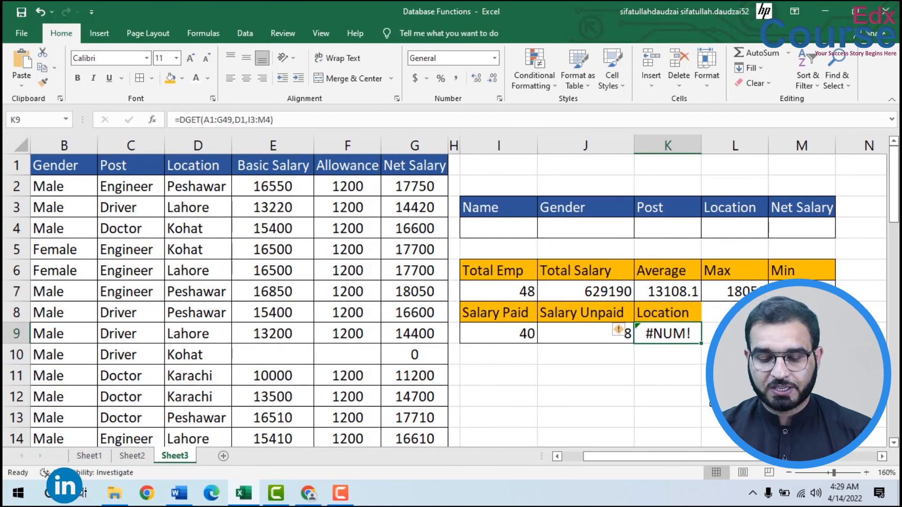
pyautogui.click(734, 397)
# Enter the employee's first name as the Name criterion in I4 and check the Location returned in K9.
pyautogui.click(498, 229)
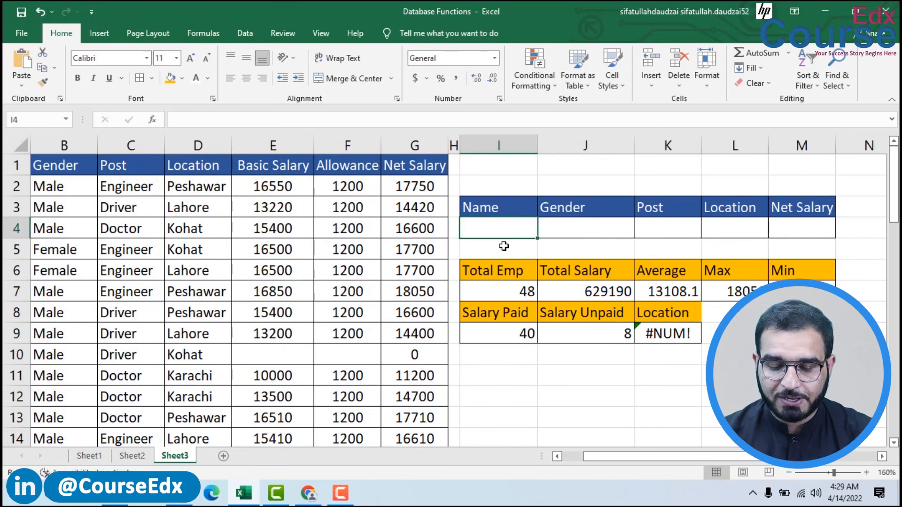
pyautogui.write('Asma')
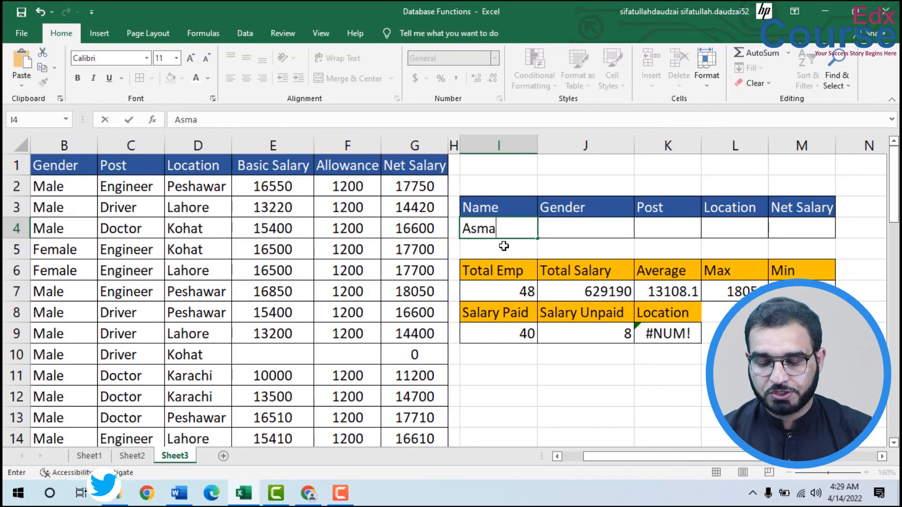
pyautogui.press('Return')
pyautogui.click(666, 335)
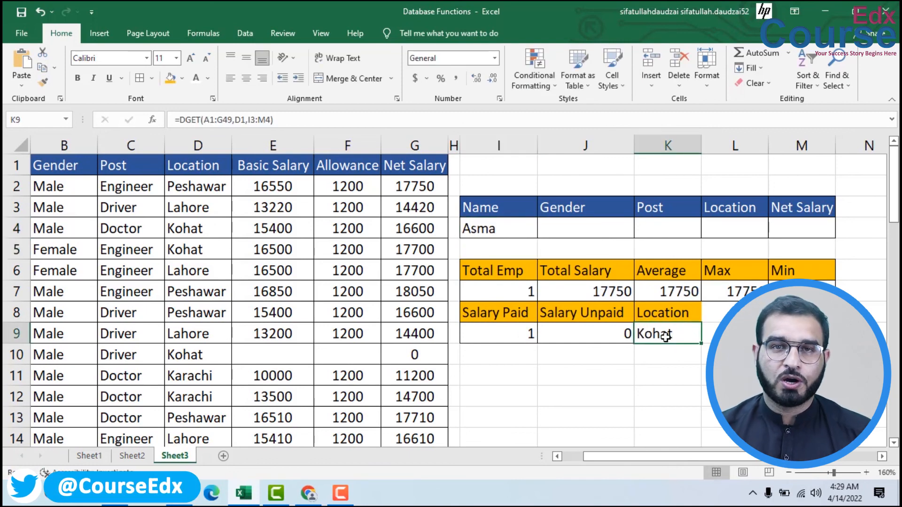
pyautogui.click(484, 228)
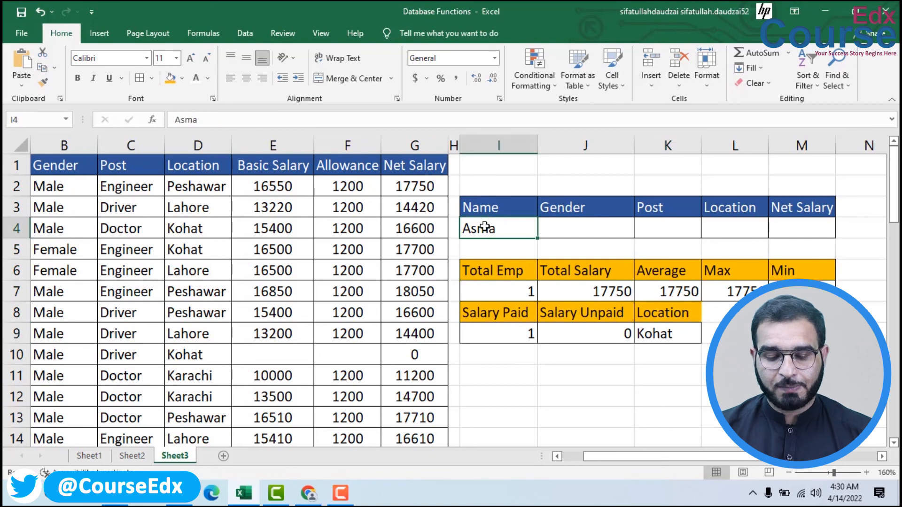
pyautogui.click(664, 337)
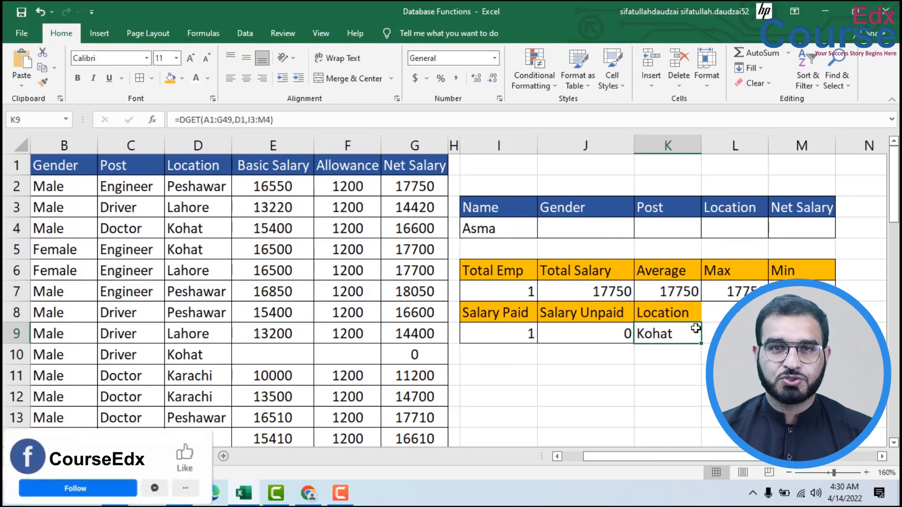